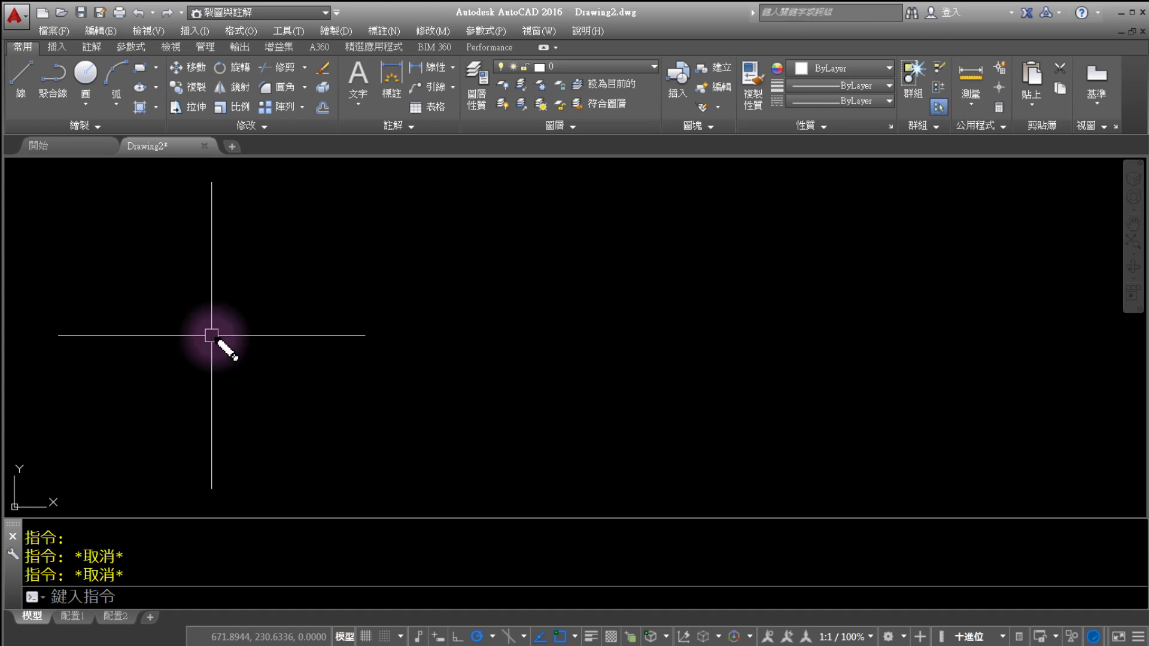
Make several drag strokes across the centre of the empty canvas, cancelling once with Esc
mouse_move(257, 308)
mouse_down()
mouse_move(241, 313)
mouse_move(282, 314)
mouse_up()
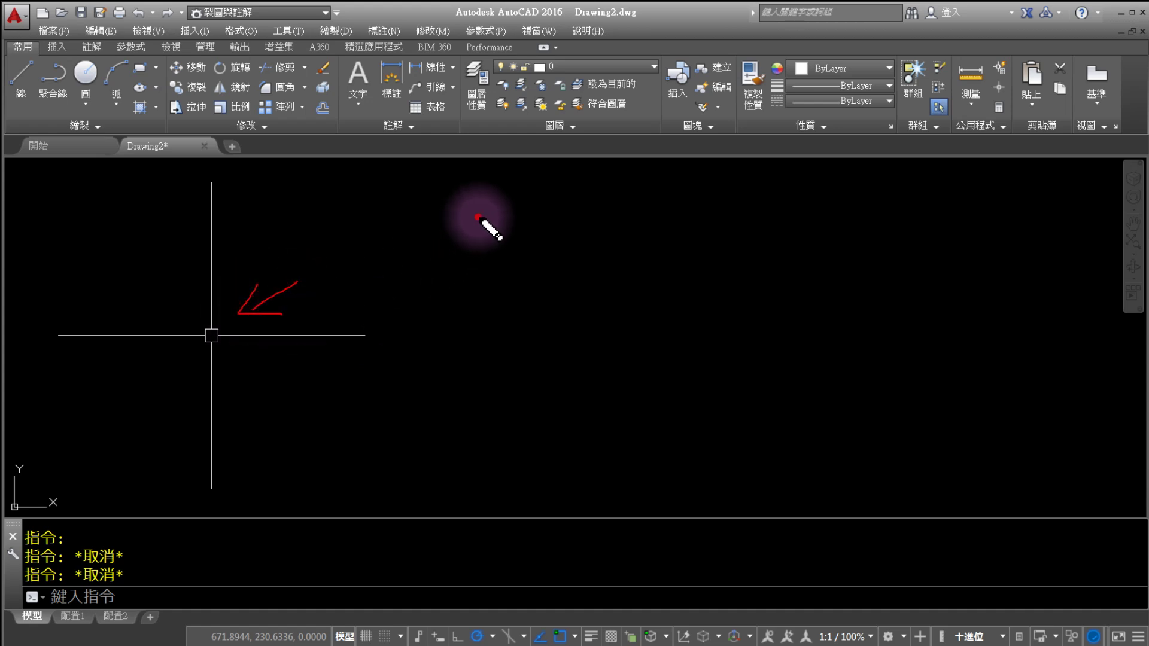
mouse_move(479, 215)
mouse_down()
mouse_move(449, 256)
mouse_move(578, 227)
mouse_up()
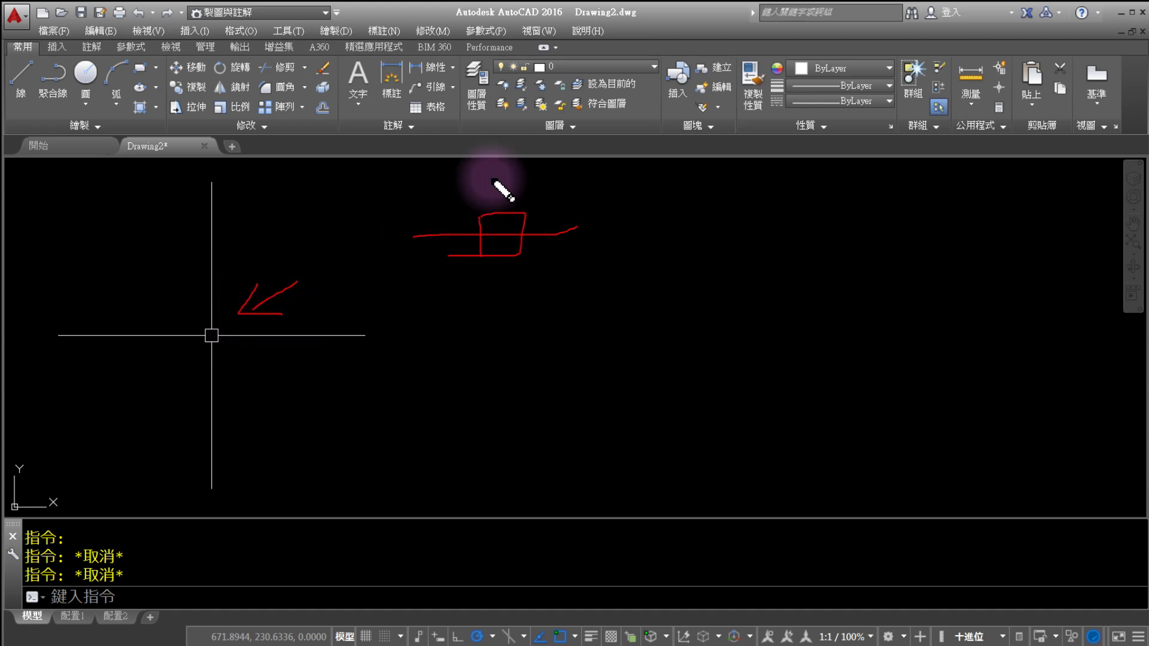
key(Escape)
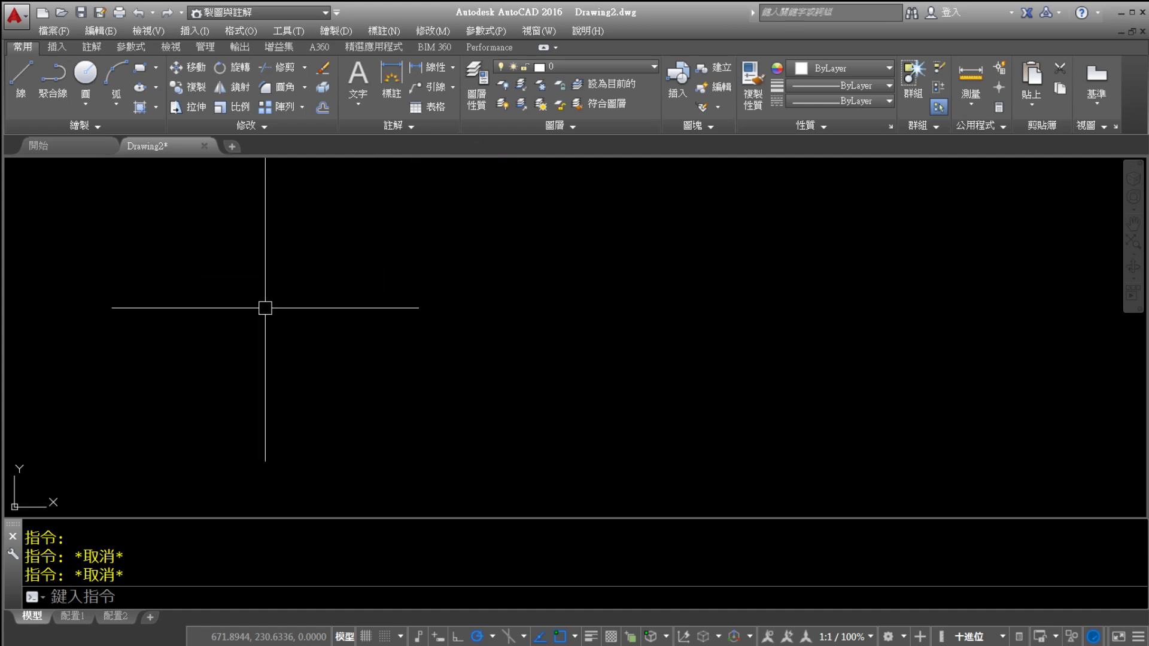
mouse_move(445, 244)
mouse_down()
mouse_move(441, 281)
mouse_move(519, 261)
mouse_up()
drag(467, 203, 470, 306)
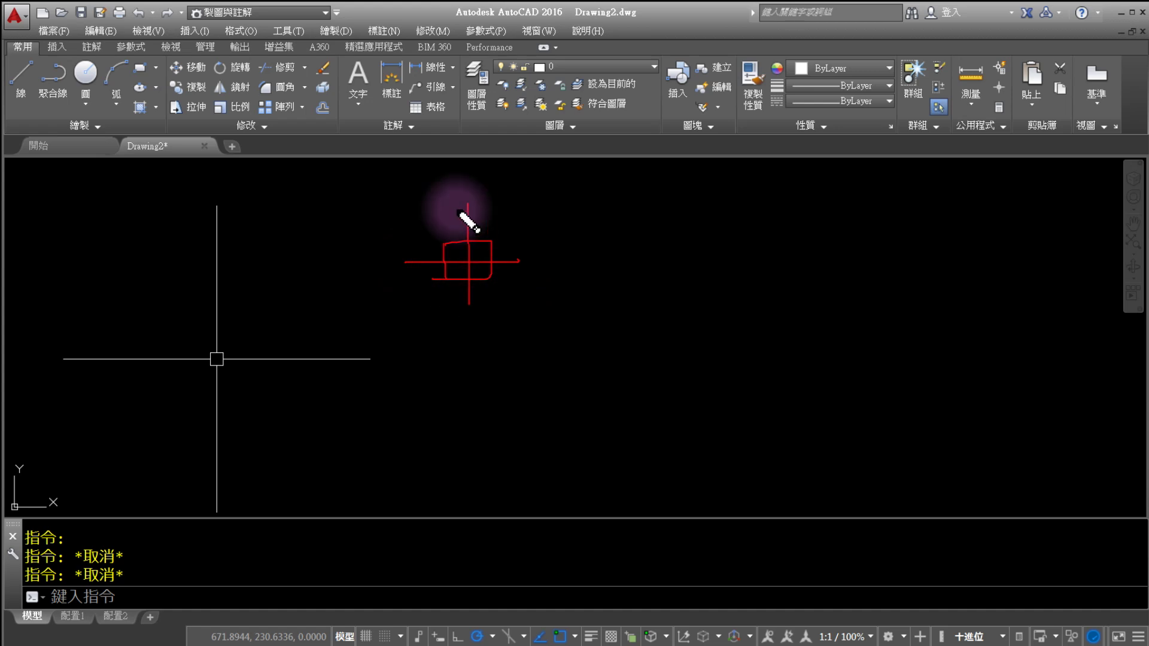
mouse_move(456, 137)
mouse_down()
mouse_move(487, 136)
mouse_move(451, 122)
mouse_move(470, 172)
mouse_up()
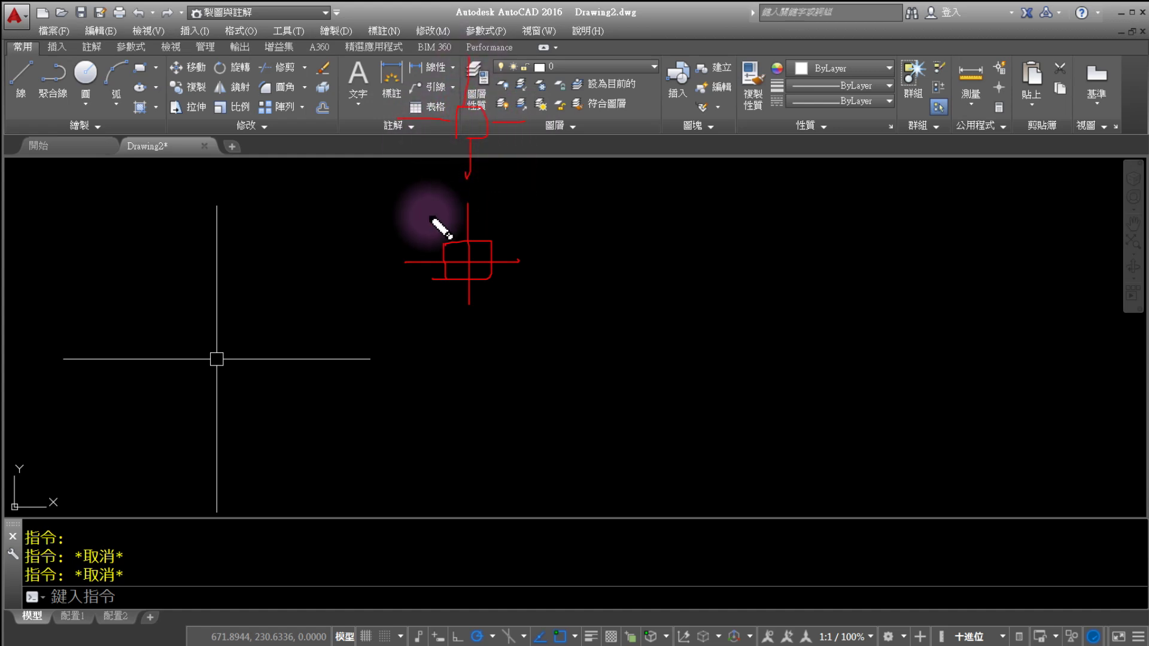
mouse_move(391, 361)
mouse_down()
mouse_move(444, 357)
mouse_move(446, 378)
mouse_up()
drag(417, 336, 420, 427)
drag(419, 365, 394, 405)
drag(422, 368, 440, 407)
drag(480, 334, 480, 355)
mouse_move(463, 349)
mouse_down()
mouse_move(490, 343)
mouse_move(460, 382)
mouse_move(502, 362)
mouse_up()
mouse_move(476, 344)
mouse_down()
mouse_move(476, 422)
mouse_move(510, 413)
mouse_up()
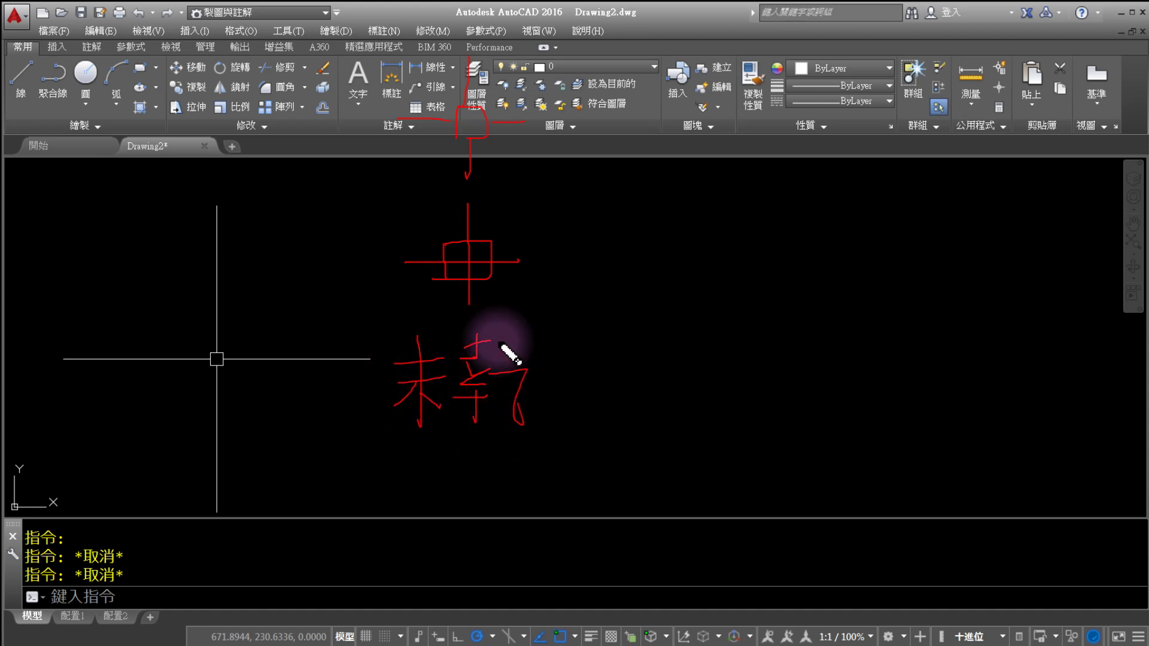
mouse_move(526, 371)
mouse_down()
mouse_move(521, 423)
mouse_move(584, 341)
mouse_move(540, 428)
mouse_up()
mouse_move(545, 369)
mouse_down()
mouse_move(572, 366)
mouse_move(575, 437)
mouse_up()
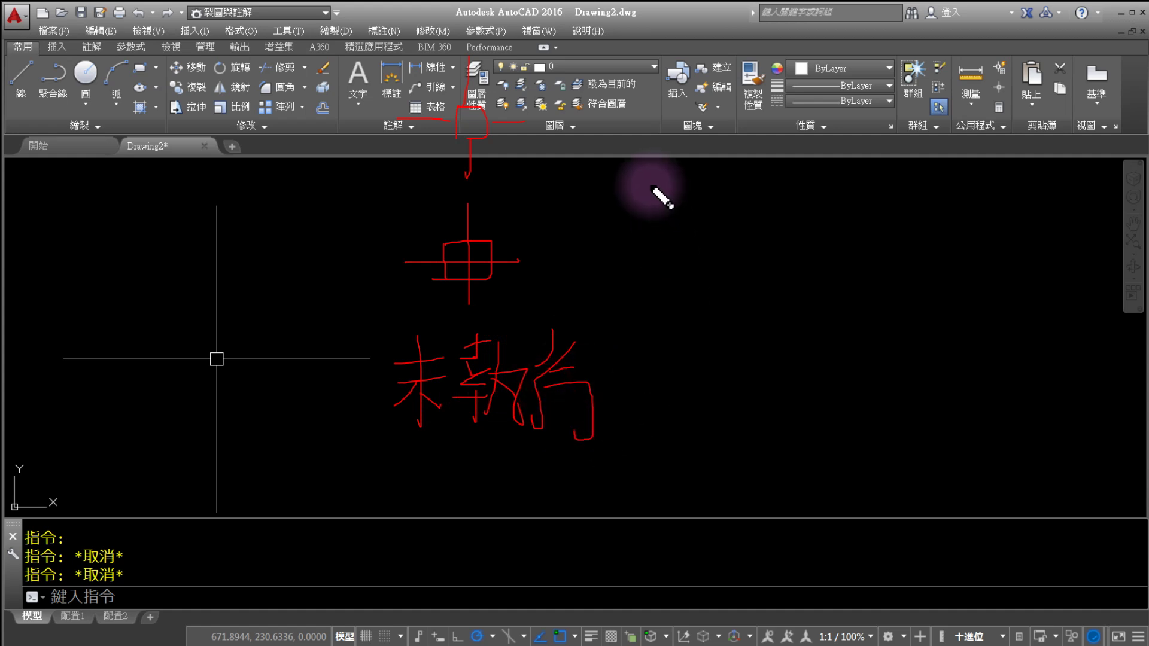
Make further drag strokes across the right side of the canvas
drag(649, 188, 754, 187)
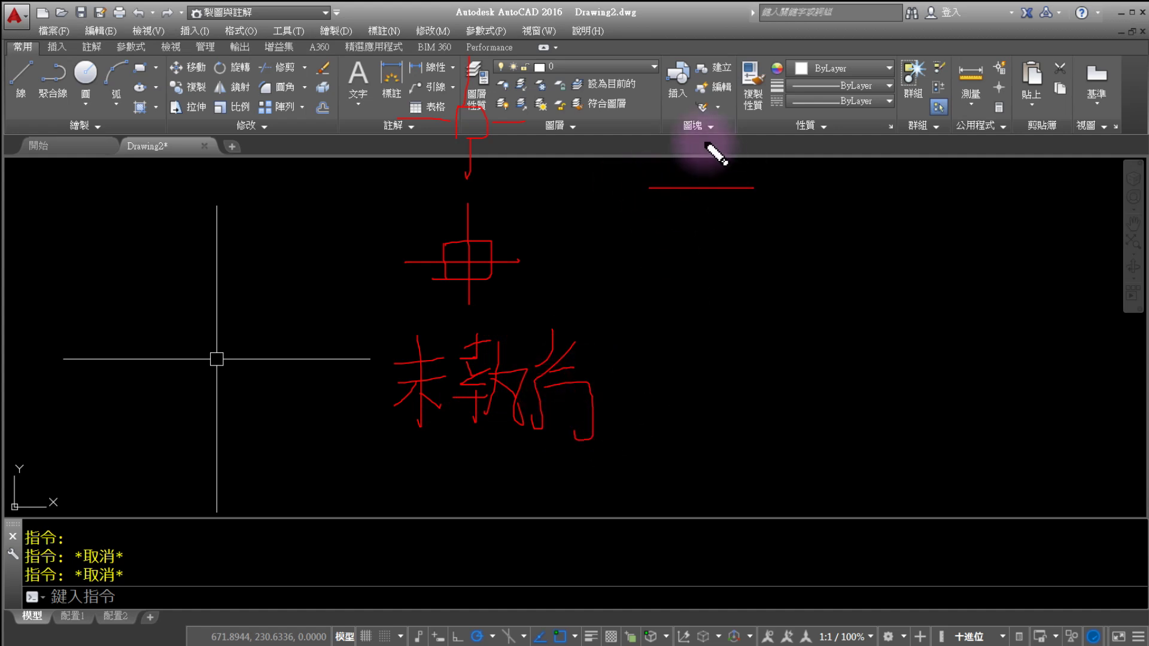
drag(704, 142, 703, 236)
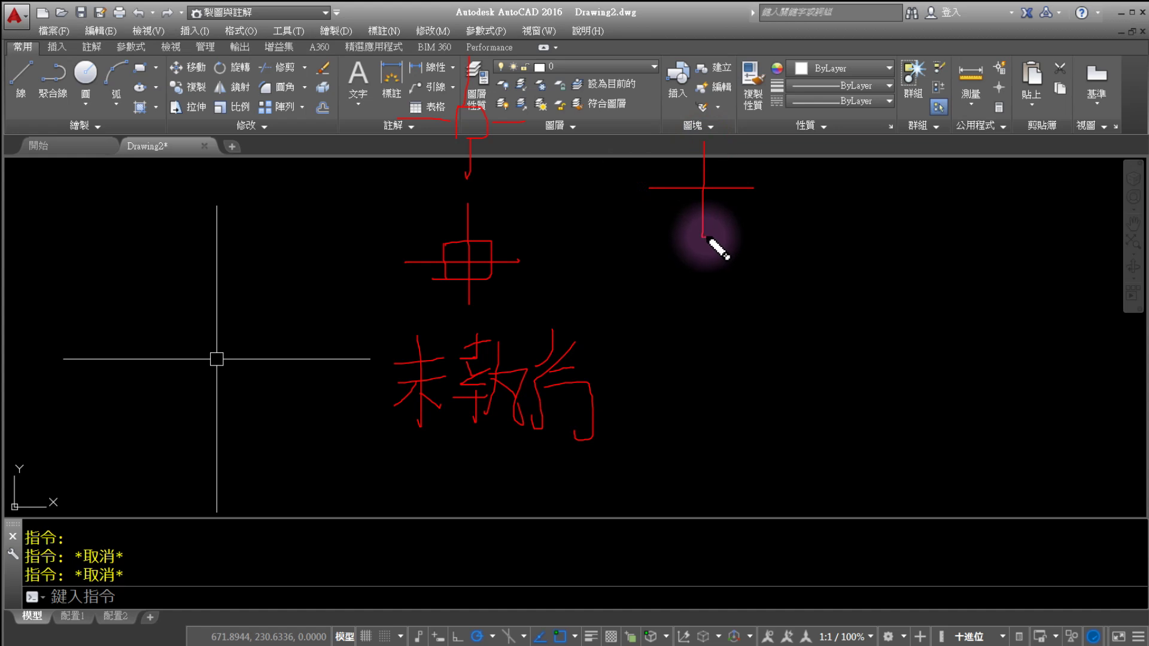
drag(694, 317, 667, 357)
mouse_move(694, 317)
mouse_down()
mouse_move(710, 360)
mouse_move(700, 357)
mouse_up()
mouse_move(689, 358)
mouse_down()
mouse_move(677, 377)
mouse_move(697, 373)
mouse_up()
drag(679, 398, 698, 395)
mouse_move(725, 313)
mouse_down()
mouse_move(742, 329)
mouse_move(717, 392)
mouse_up()
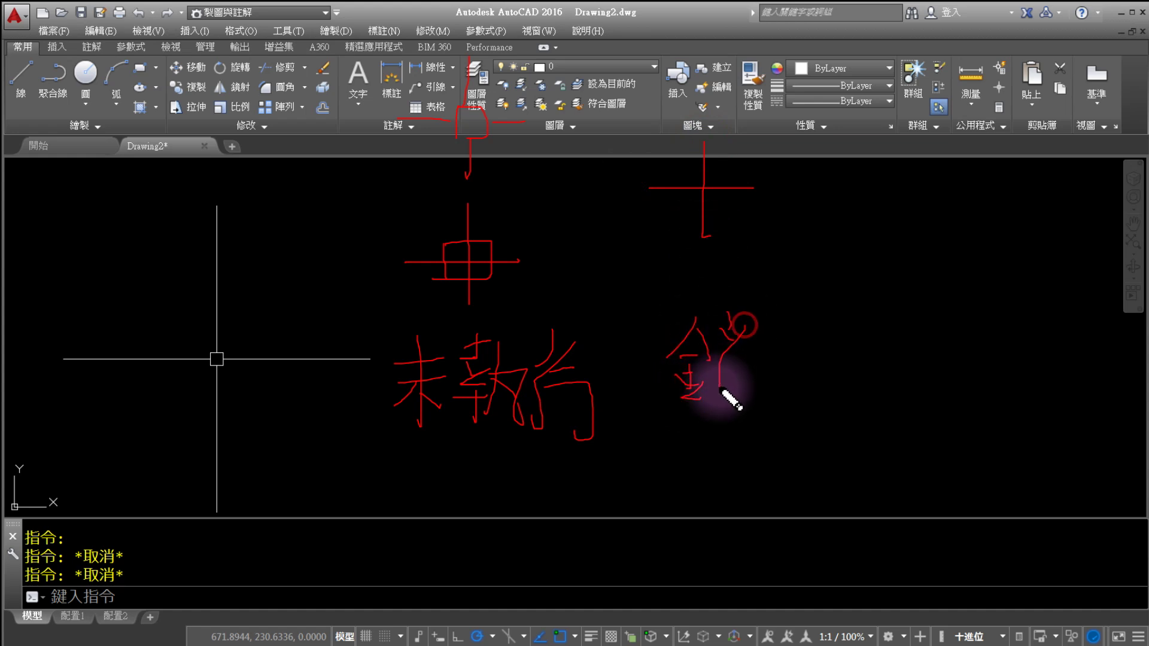
drag(723, 353, 748, 368)
mouse_move(735, 396)
mouse_down()
mouse_move(722, 405)
mouse_move(753, 402)
mouse_up()
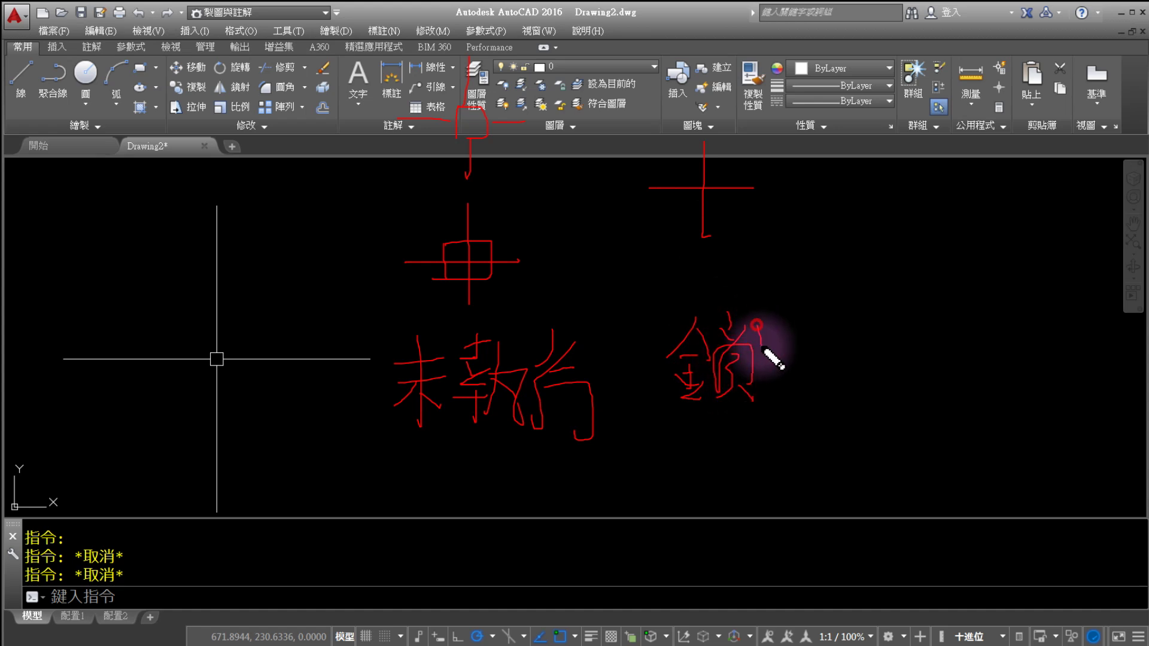
mouse_move(765, 313)
mouse_down()
mouse_move(763, 335)
mouse_move(783, 353)
mouse_move(758, 386)
mouse_move(783, 387)
mouse_up()
drag(807, 306, 811, 346)
mouse_move(811, 329)
mouse_down()
mouse_move(823, 328)
mouse_move(830, 386)
mouse_up()
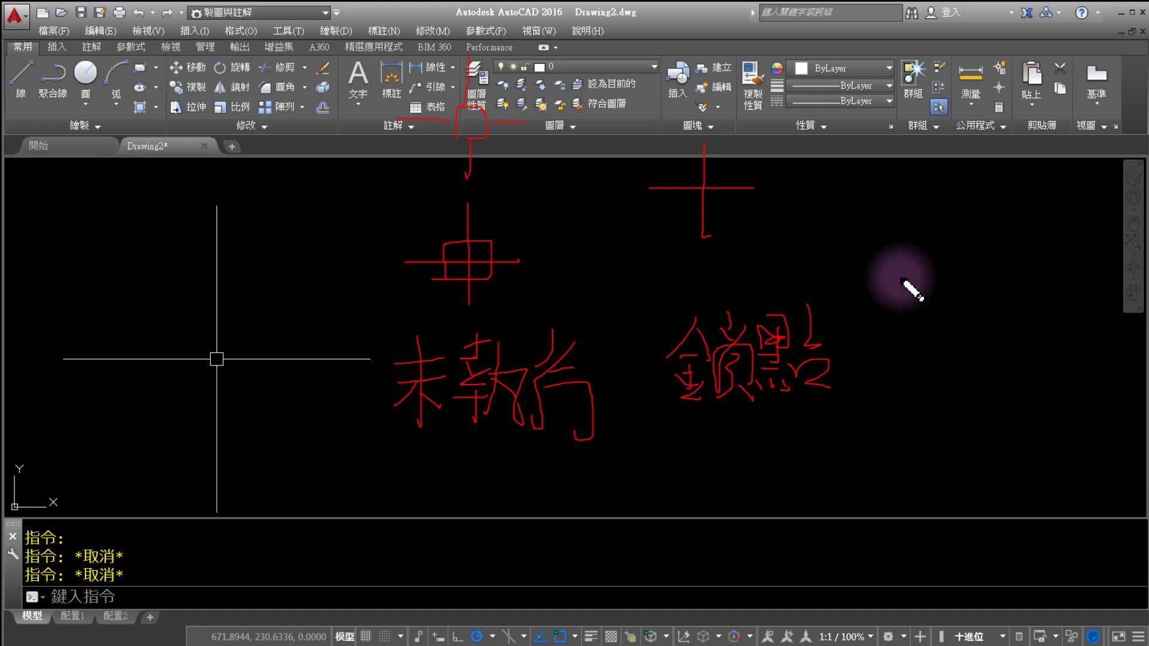
drag(931, 176, 953, 237)
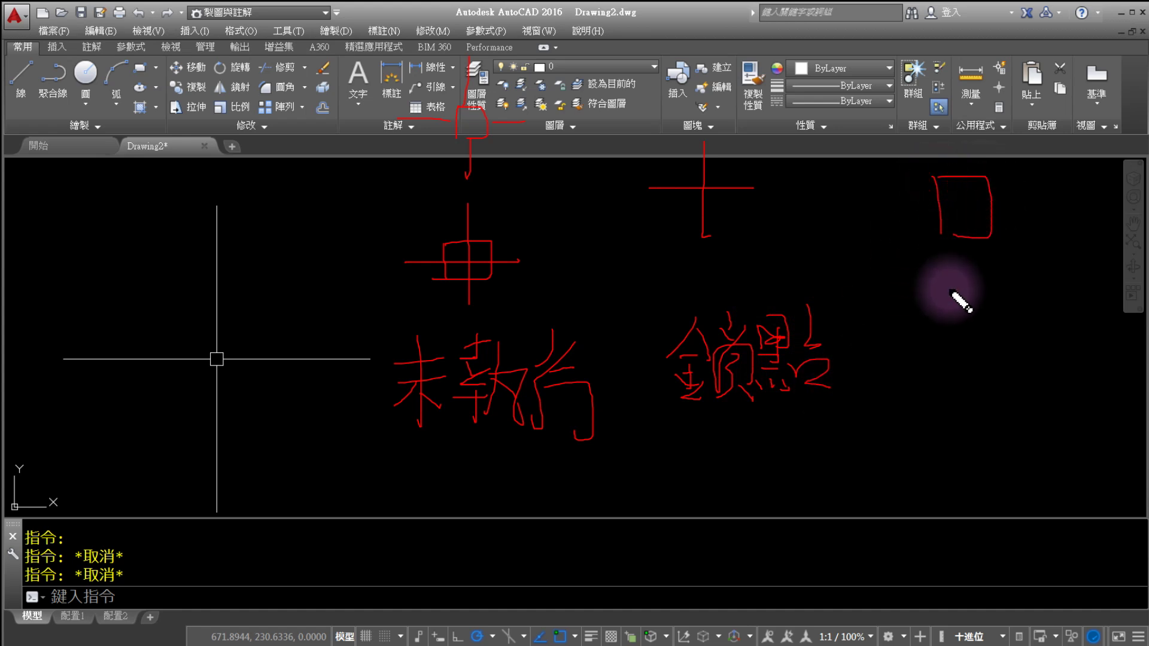
mouse_move(912, 318)
mouse_down()
mouse_move(937, 336)
mouse_move(933, 344)
mouse_move(973, 323)
mouse_move(937, 366)
mouse_up()
mouse_move(922, 357)
mouse_down()
mouse_move(957, 358)
mouse_move(954, 390)
mouse_up()
mouse_move(911, 323)
mouse_down()
mouse_move(902, 359)
mouse_move(967, 396)
mouse_up()
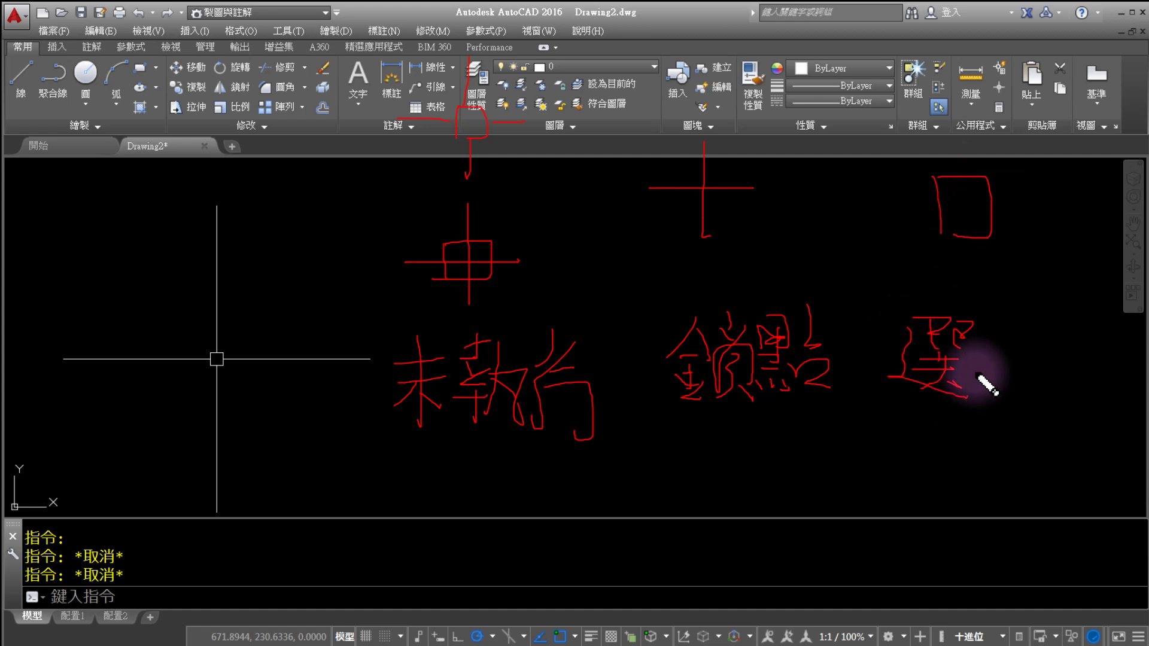
mouse_move(970, 333)
mouse_down()
mouse_move(1003, 336)
mouse_move(981, 372)
mouse_move(1011, 354)
mouse_move(1048, 396)
mouse_up()
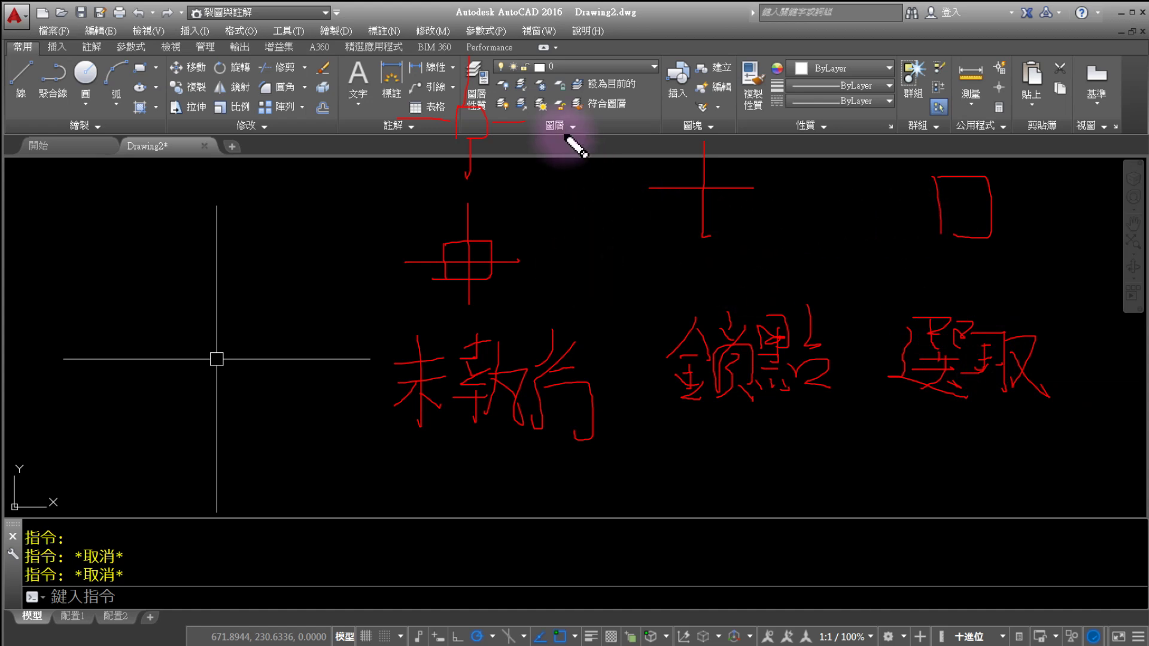
Drag near the ribbon and the command line, then cancel the pending command
mouse_move(512, 30)
mouse_down()
mouse_move(407, 36)
mouse_move(449, 312)
mouse_move(514, 33)
mouse_up()
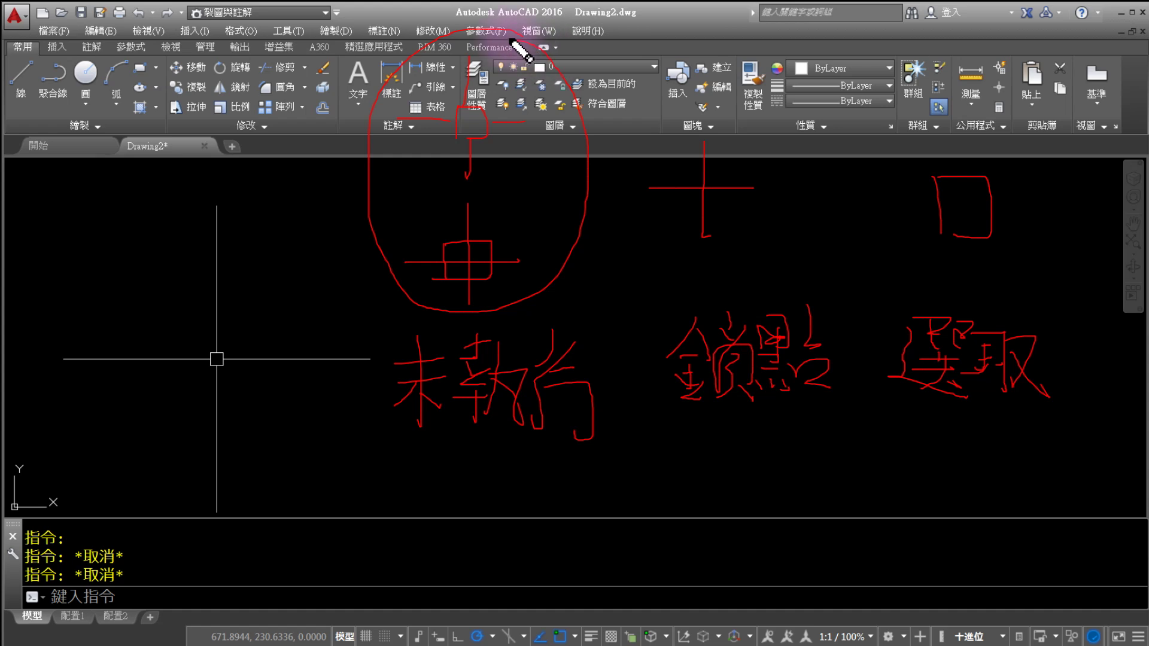
mouse_move(646, 98)
mouse_down()
mouse_move(757, 290)
mouse_move(694, 88)
mouse_up()
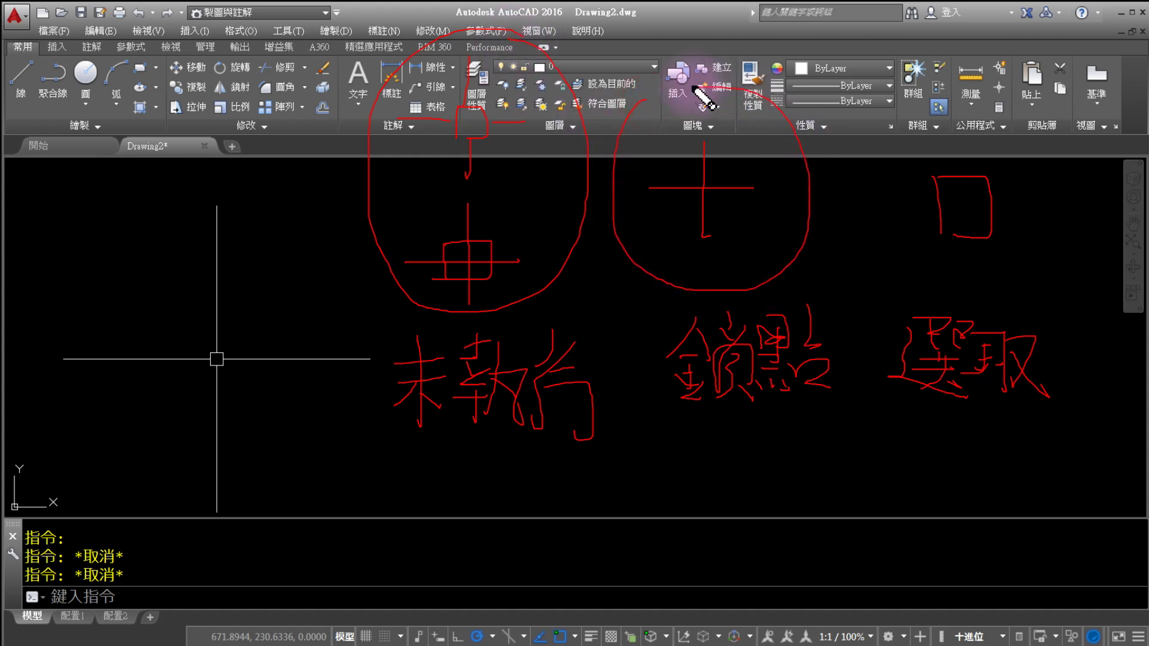
mouse_move(933, 115)
mouse_down()
mouse_move(910, 287)
mouse_move(995, 133)
mouse_move(943, 129)
mouse_up()
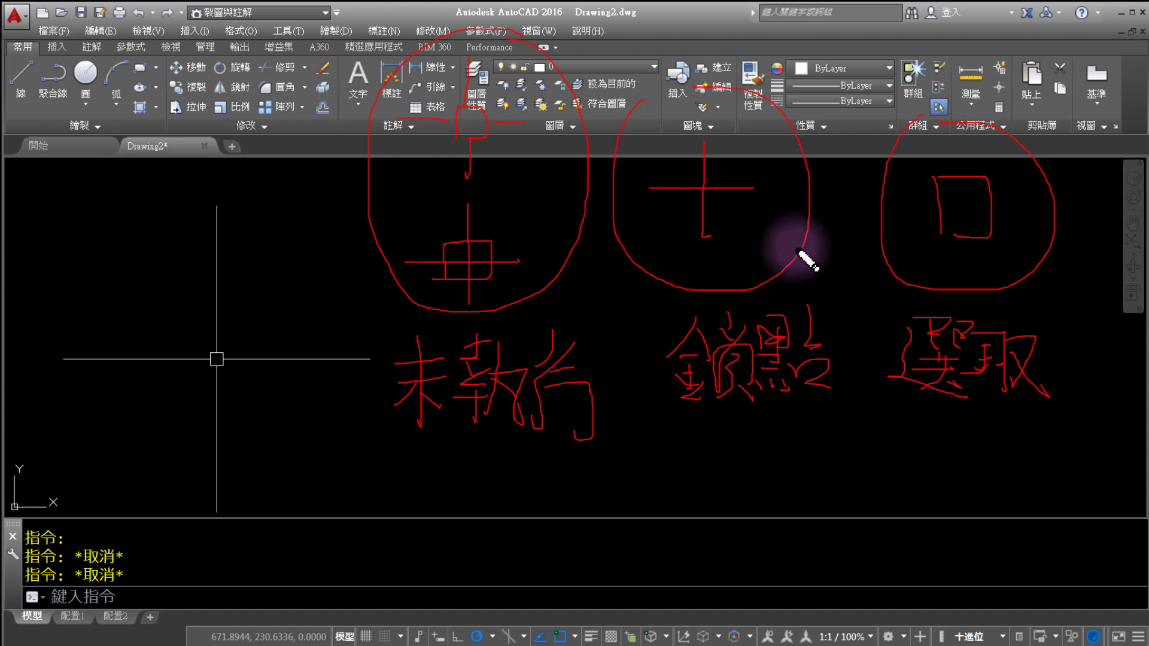
mouse_move(276, 331)
mouse_down()
mouse_move(198, 321)
mouse_move(262, 352)
mouse_move(200, 384)
mouse_move(268, 386)
mouse_up()
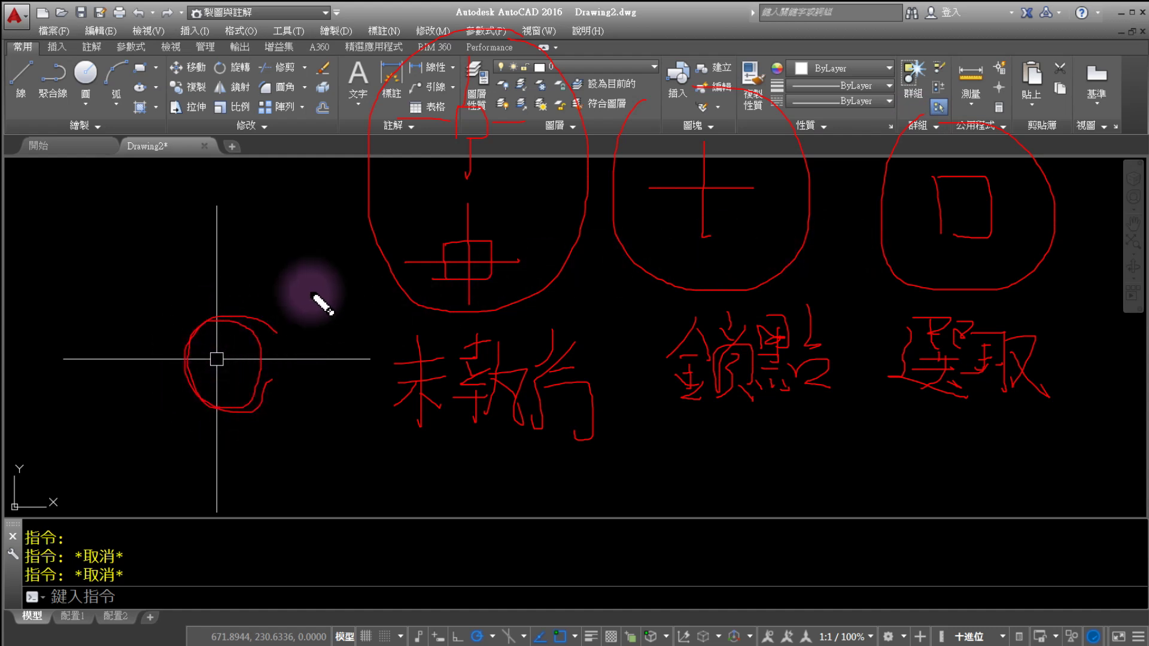
key(Escape)
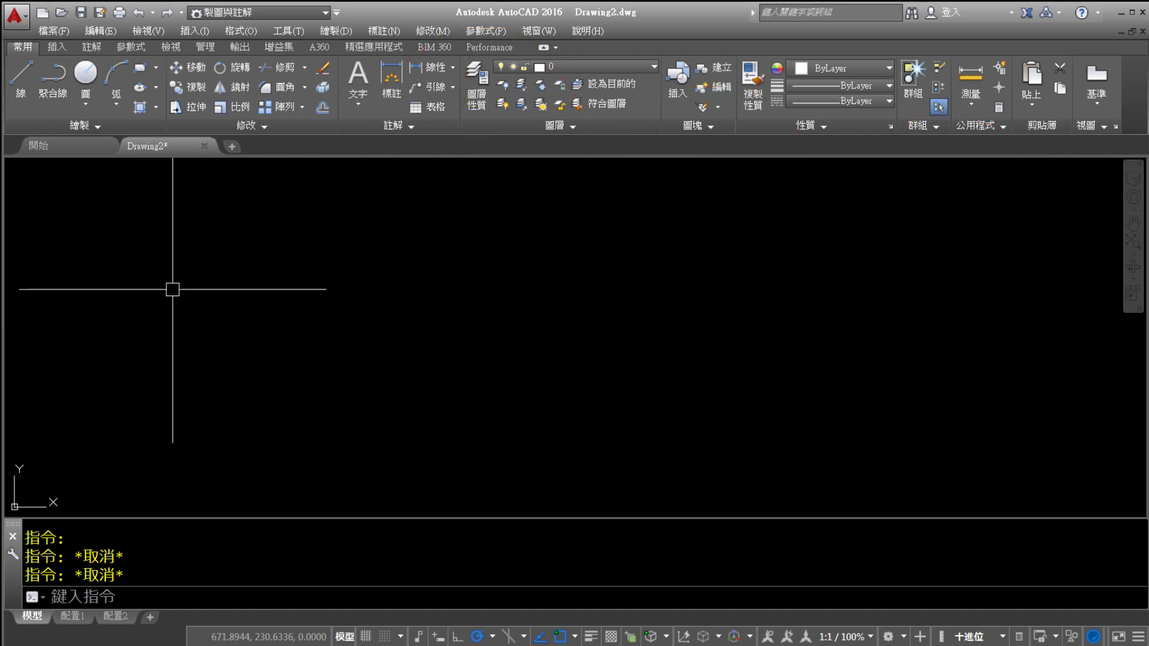
mouse_move(116, 512)
mouse_down()
mouse_move(64, 628)
mouse_move(116, 526)
mouse_move(89, 625)
mouse_up()
key(Escape)
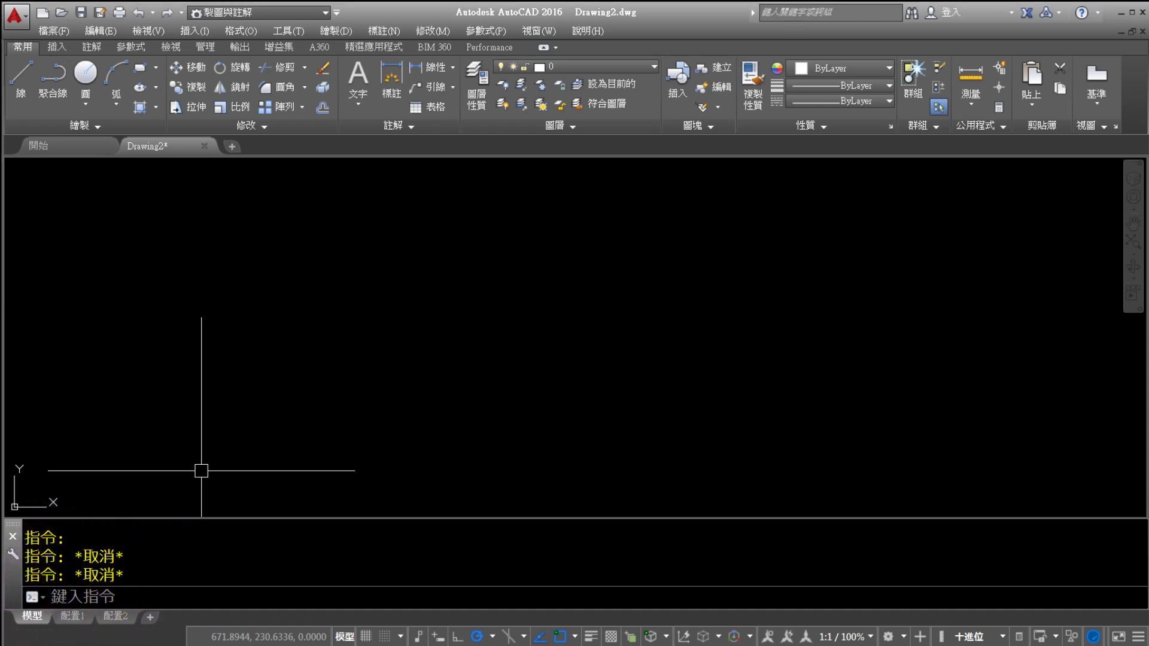
key(Escape)
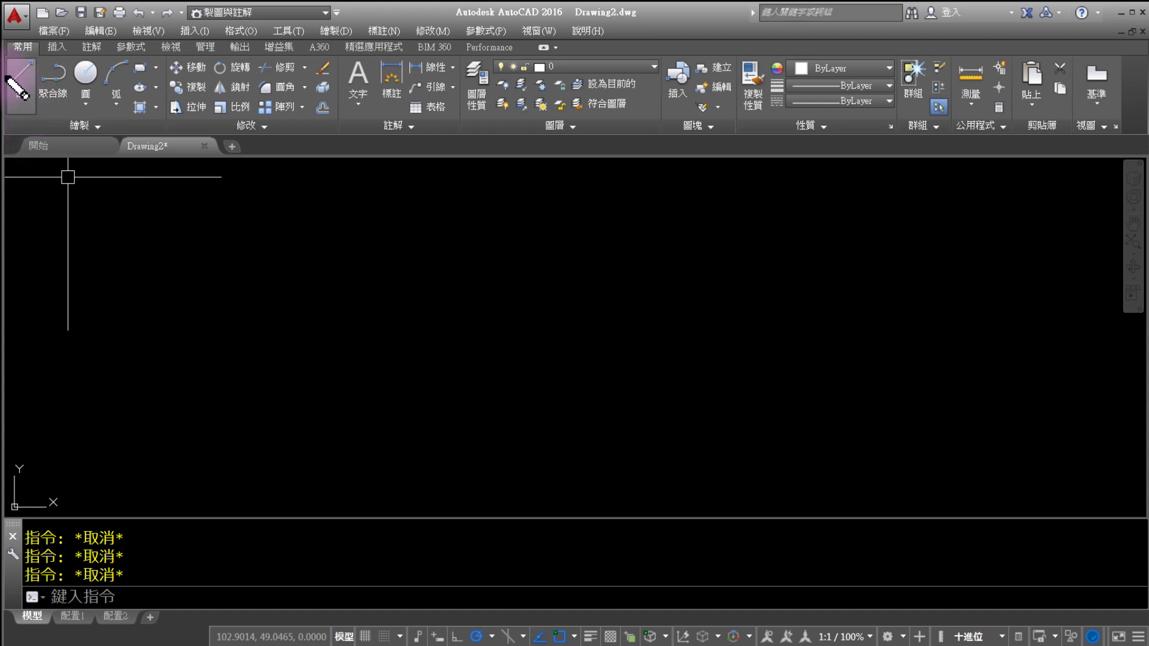
Drag along the left tool panel, then cancel with Esc
drag(7, 76, 34, 44)
mouse_move(19, 112)
mouse_down()
mouse_move(173, 563)
mouse_move(139, 608)
mouse_move(42, 609)
mouse_move(115, 615)
mouse_move(116, 596)
mouse_move(154, 588)
mouse_move(149, 544)
mouse_move(128, 528)
mouse_move(149, 590)
mouse_move(122, 598)
mouse_up()
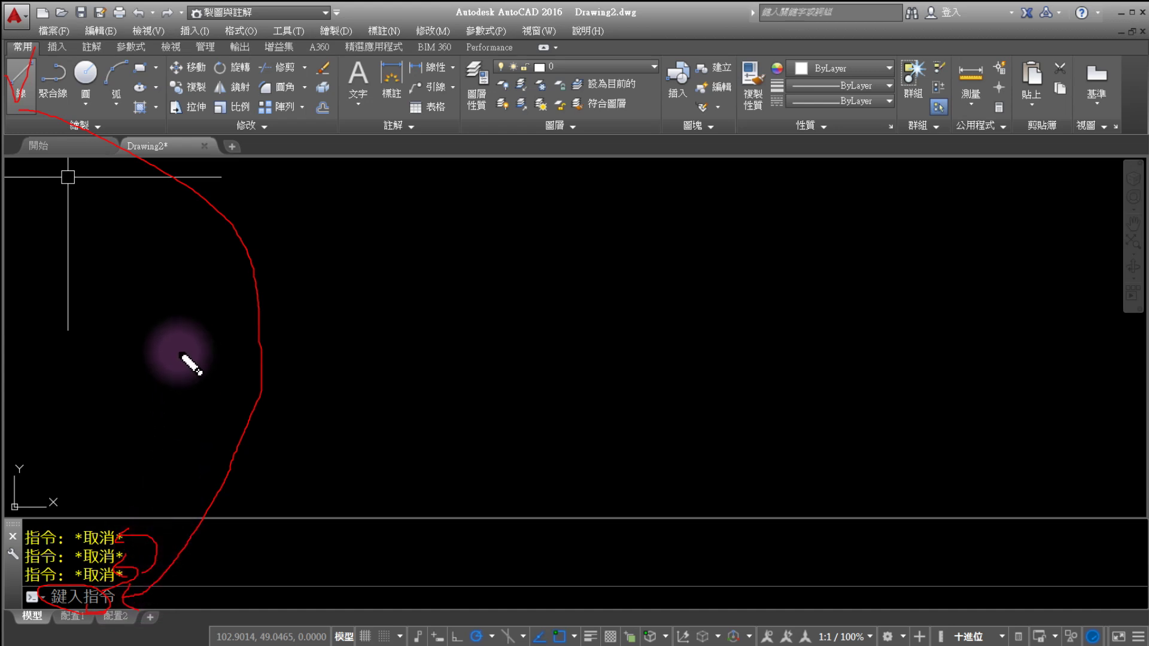
key(Escape)
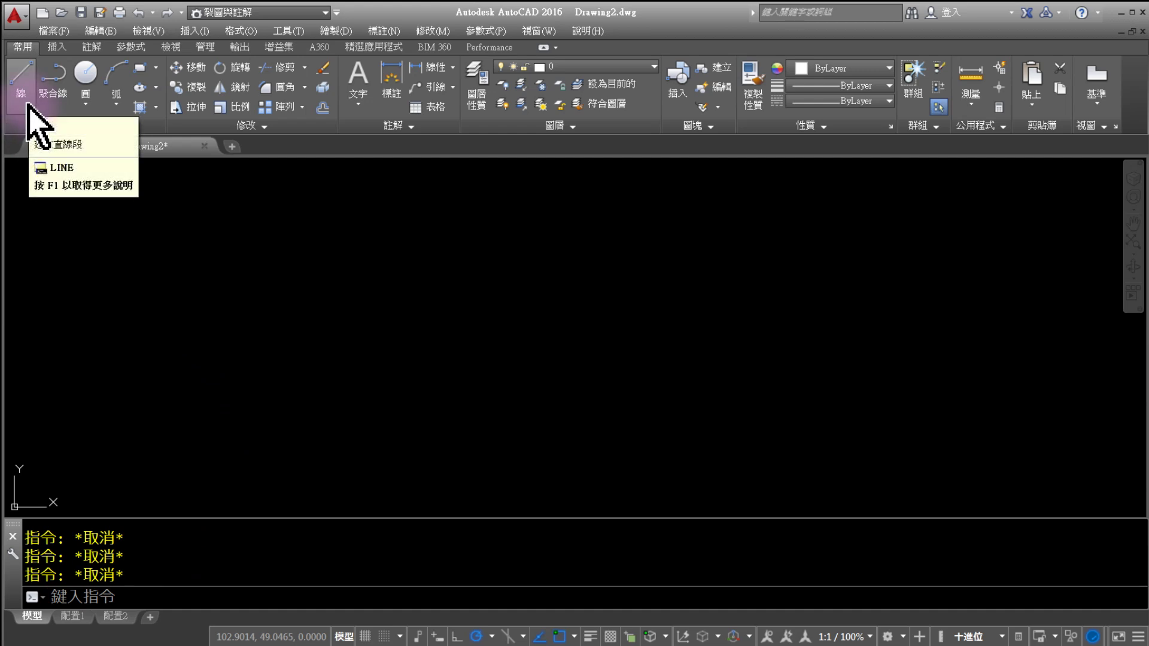
Start the Line tool and drag across the left half of the canvas
click(24, 107)
mouse_move(28, 59)
mouse_down()
mouse_move(9, 110)
mouse_move(70, 167)
mouse_move(149, 213)
mouse_move(129, 243)
mouse_up()
drag(180, 197, 178, 198)
drag(180, 212, 229, 212)
mouse_move(200, 179)
mouse_down()
mouse_move(209, 204)
mouse_move(193, 316)
mouse_up()
drag(267, 238, 269, 284)
drag(262, 306, 281, 306)
drag(340, 203, 339, 236)
mouse_move(284, 254)
mouse_down()
mouse_move(353, 233)
mouse_move(326, 305)
mouse_move(374, 308)
mouse_up()
drag(405, 264, 493, 263)
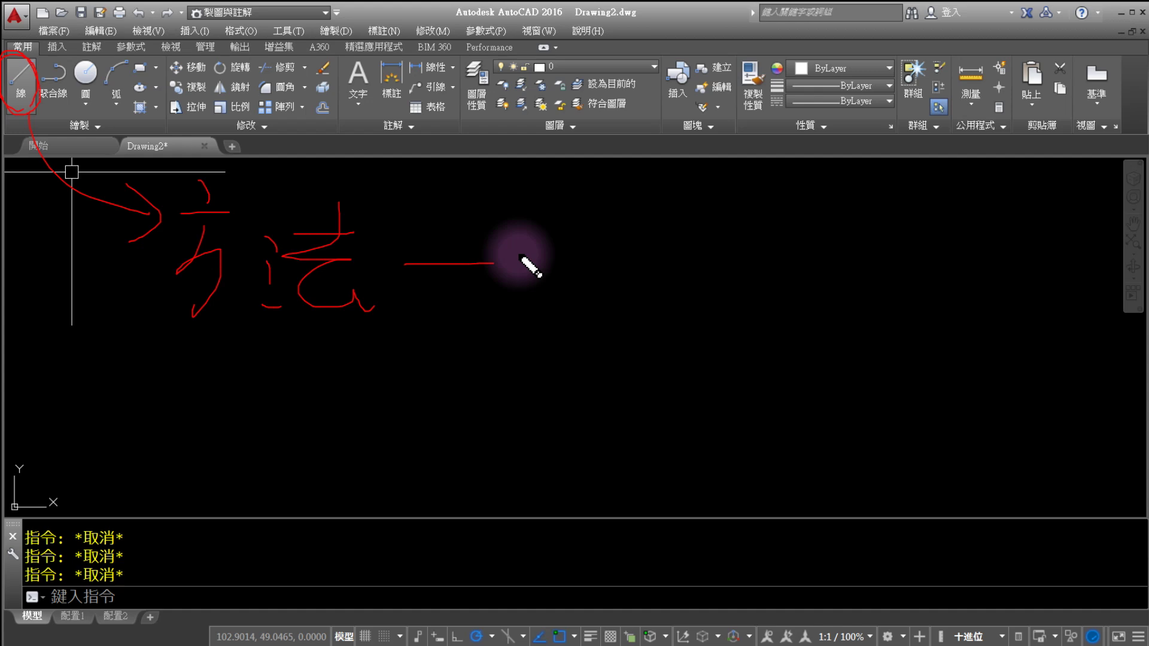
Drag across the right half of the canvas, then cancel the command
mouse_move(688, 174)
mouse_down()
mouse_move(605, 271)
mouse_move(624, 359)
mouse_up()
drag(697, 231, 721, 231)
drag(711, 233, 712, 251)
drag(681, 268, 709, 268)
drag(712, 251, 694, 308)
mouse_move(784, 190)
mouse_down()
mouse_move(769, 226)
mouse_move(821, 259)
mouse_move(805, 296)
mouse_move(742, 336)
mouse_move(834, 346)
mouse_up()
drag(871, 270, 919, 343)
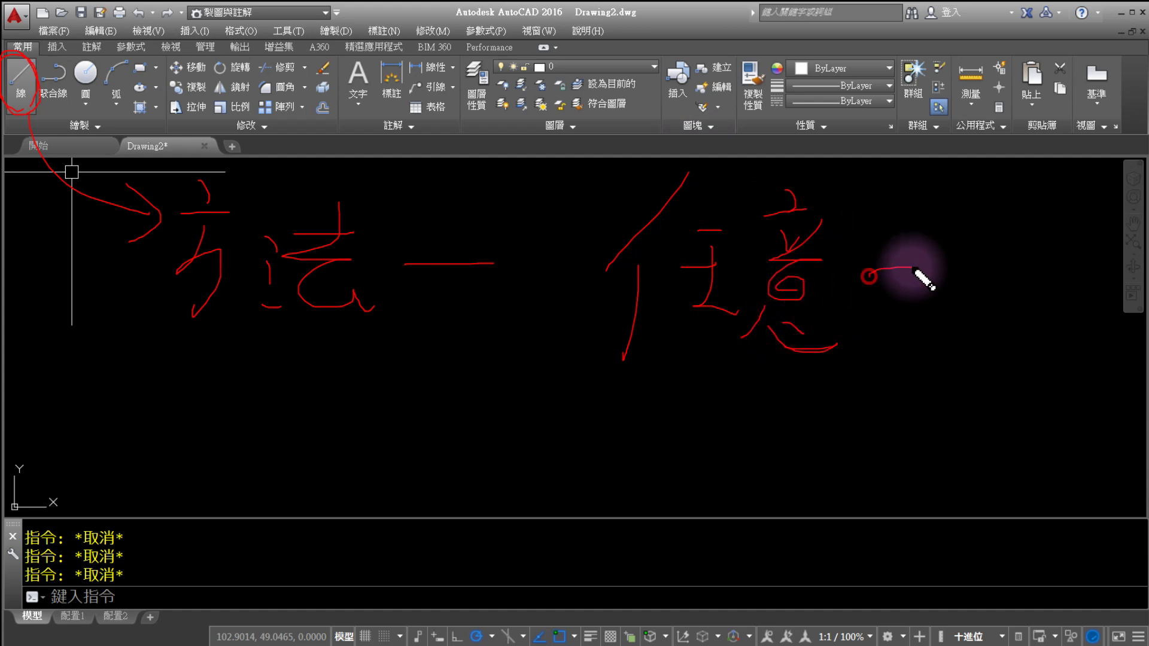
mouse_move(967, 238)
mouse_down()
mouse_move(966, 290)
mouse_move(1036, 298)
mouse_up()
drag(993, 266, 1017, 323)
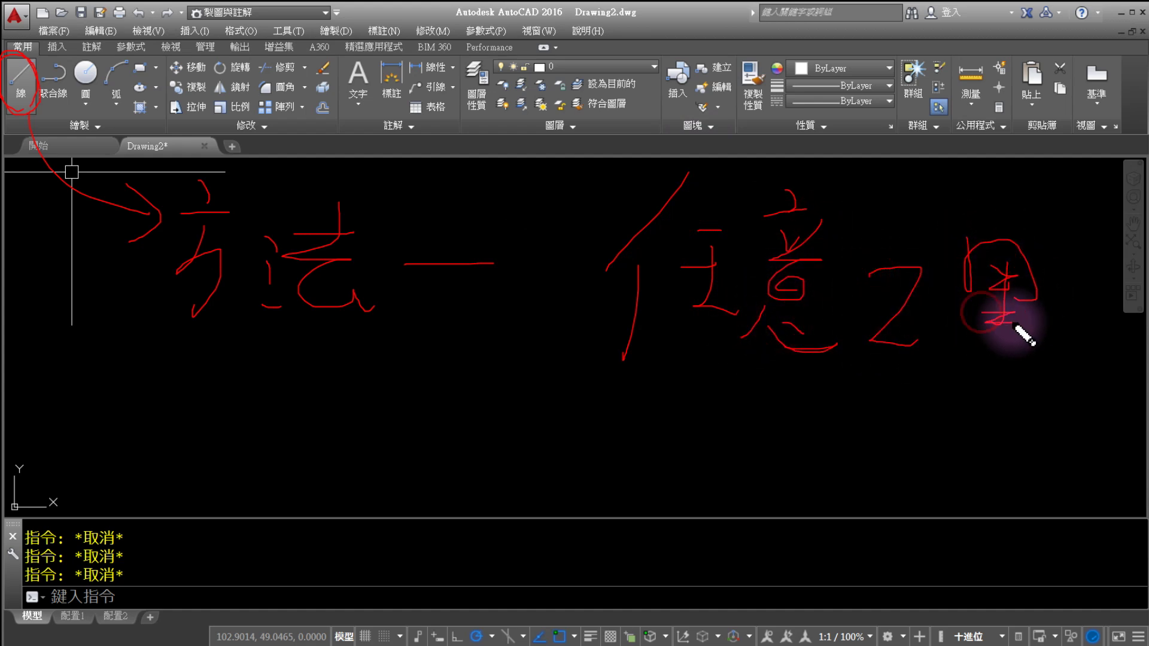
drag(945, 344, 1020, 356)
drag(1050, 240, 1046, 303)
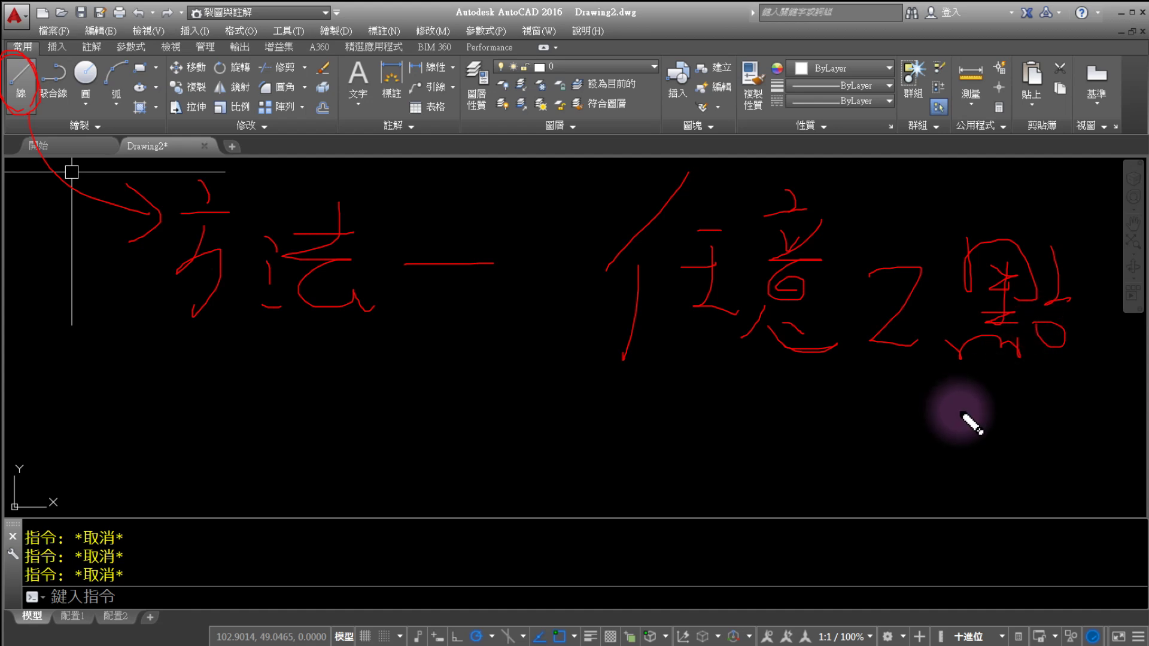
key(Escape)
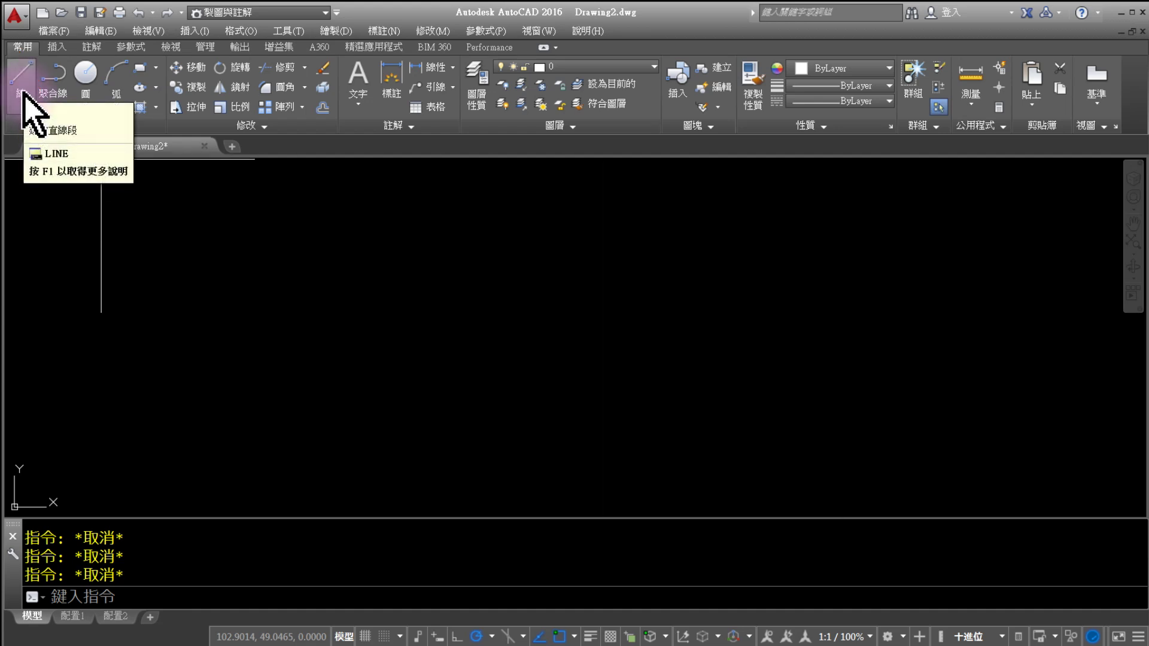
Drag over the canvas, cancel, and right-click in the drawing area
mouse_move(294, 313)
mouse_down()
mouse_move(420, 315)
mouse_move(292, 417)
mouse_up()
drag(342, 182, 353, 263)
drag(339, 212, 362, 236)
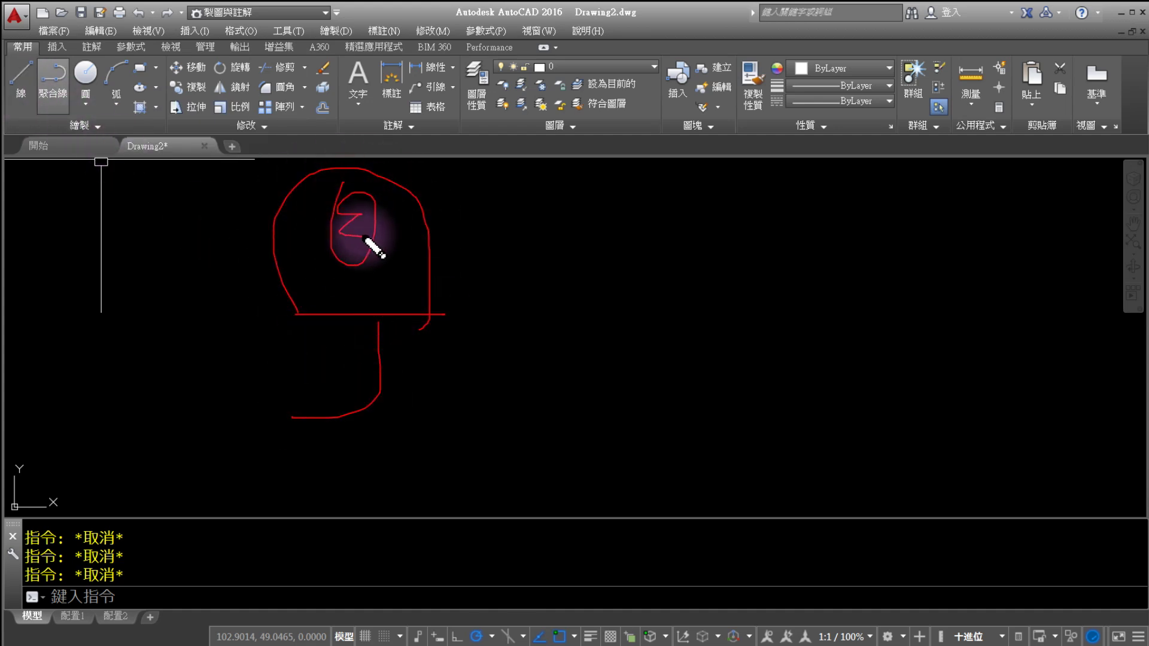
mouse_move(202, 177)
mouse_down()
mouse_move(271, 179)
mouse_move(226, 229)
mouse_move(266, 206)
mouse_move(257, 229)
mouse_up()
drag(227, 229, 310, 227)
key(Escape)
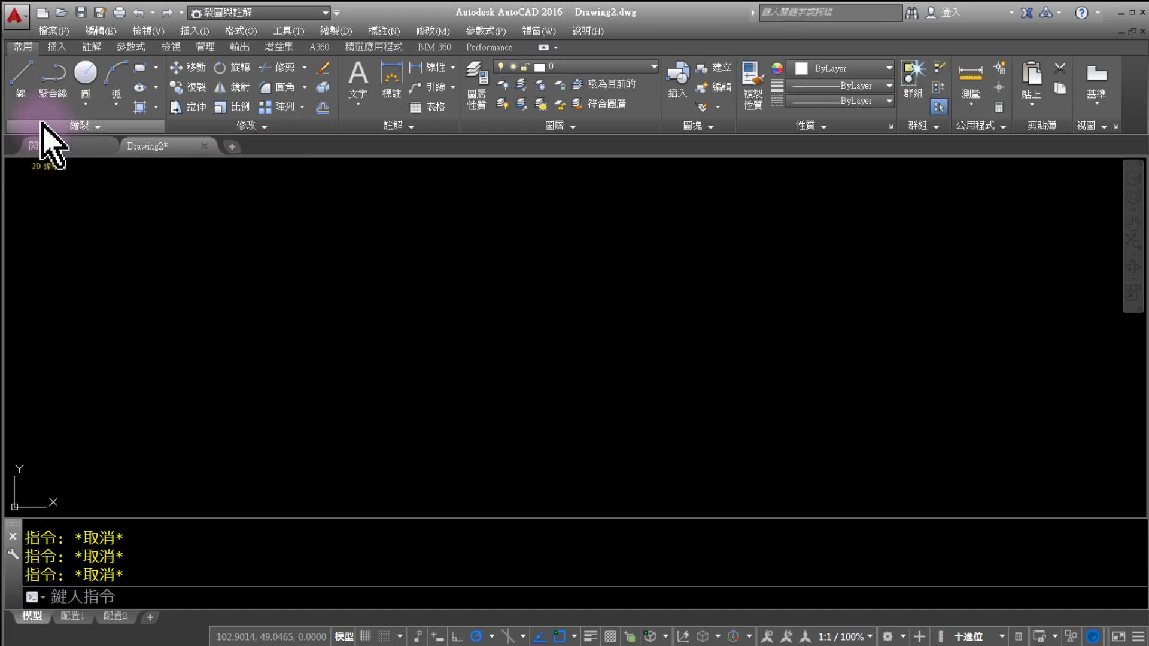
drag(25, 103, 84, 551)
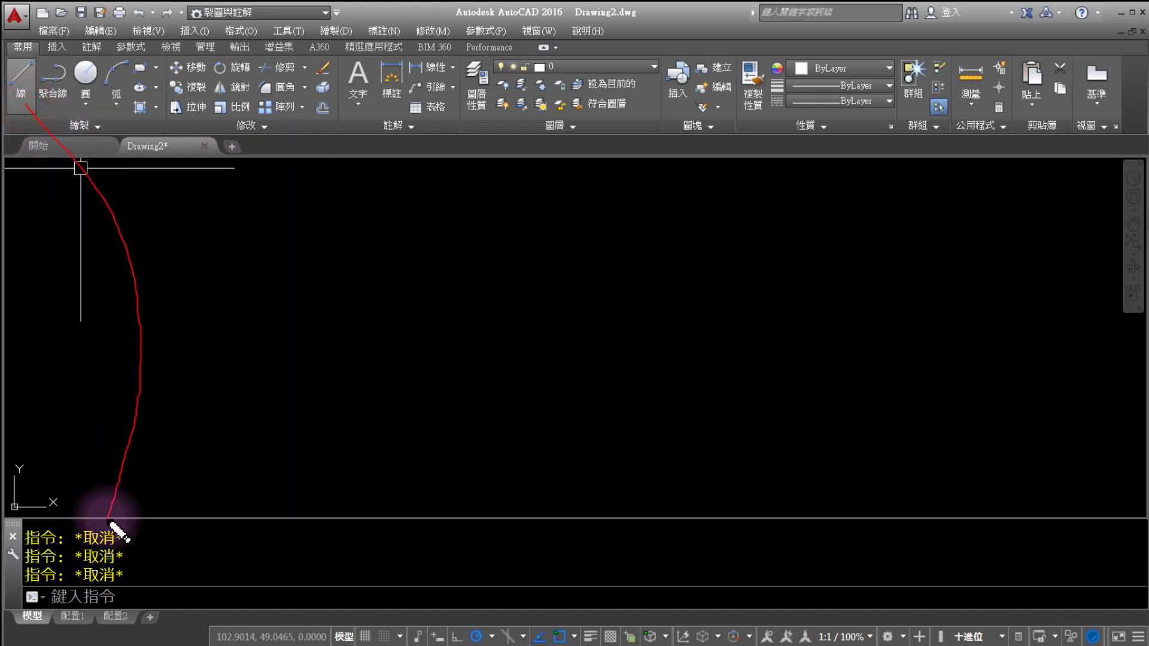
right_click(149, 295)
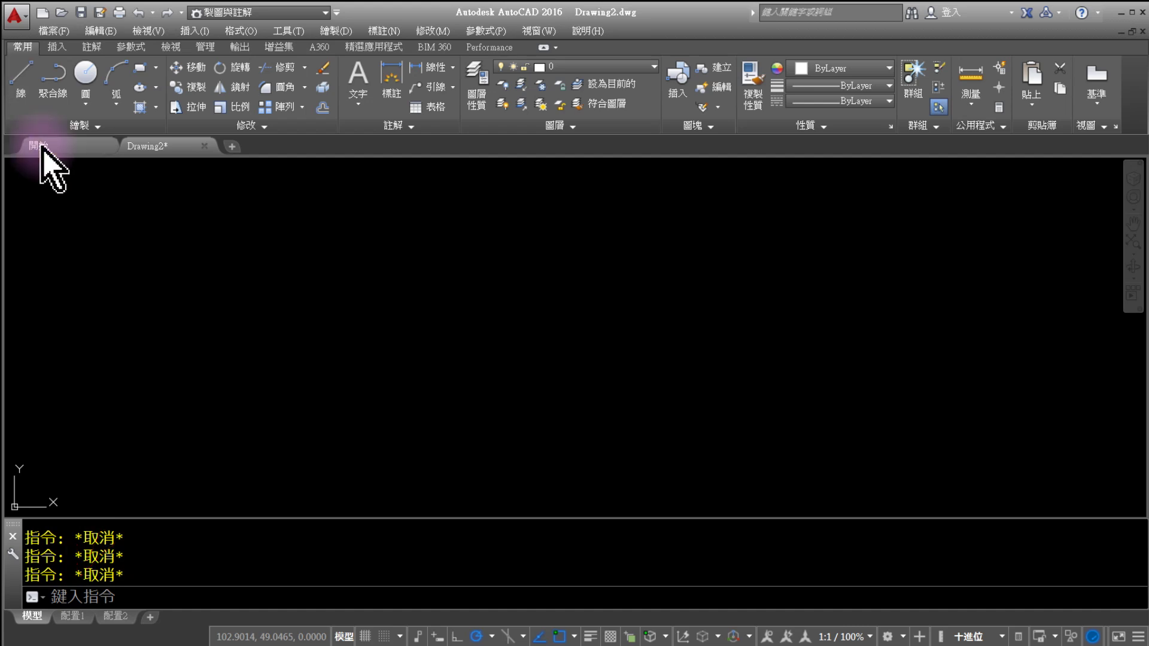
Restart the Line tool and pick its first point on the left of the canvas
click(20, 96)
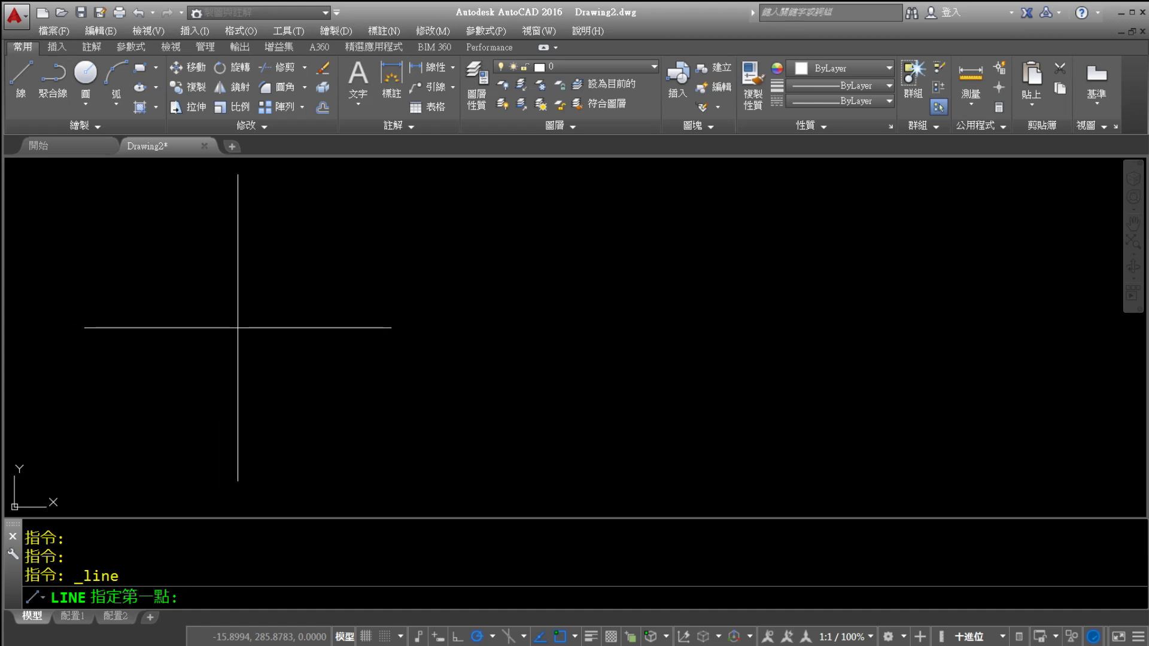
drag(149, 332, 330, 332)
drag(242, 295, 254, 384)
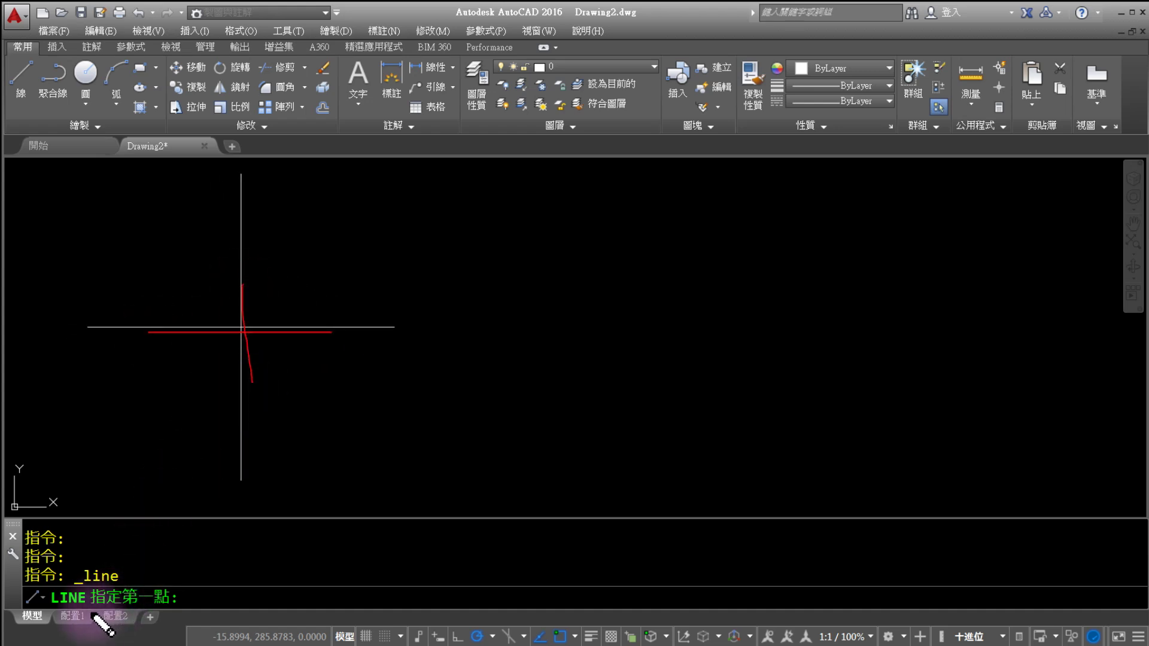
mouse_move(89, 613)
mouse_down()
mouse_move(52, 592)
mouse_move(85, 588)
mouse_up()
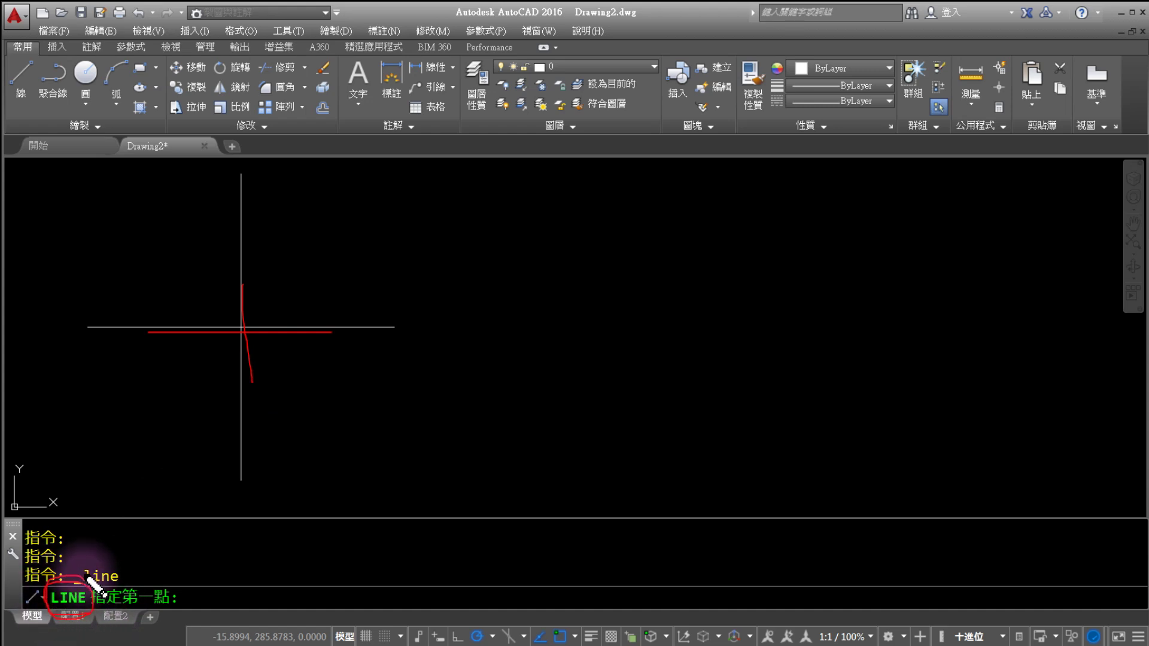
mouse_move(77, 509)
mouse_down()
mouse_move(67, 562)
mouse_move(84, 536)
mouse_up()
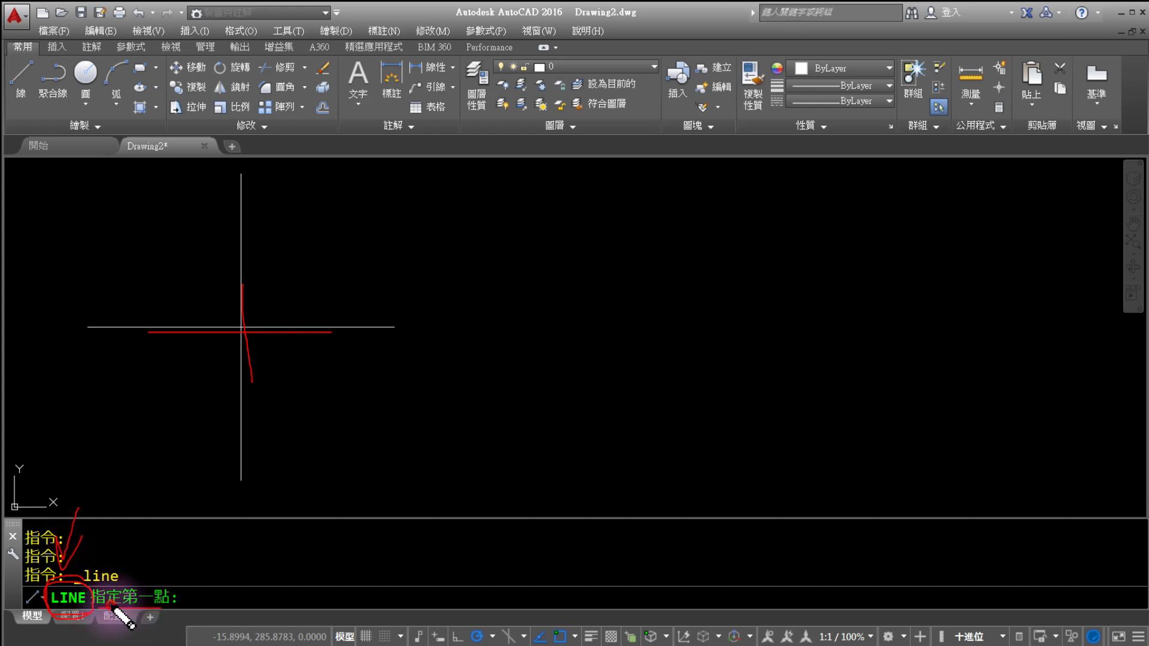
drag(90, 583, 126, 605)
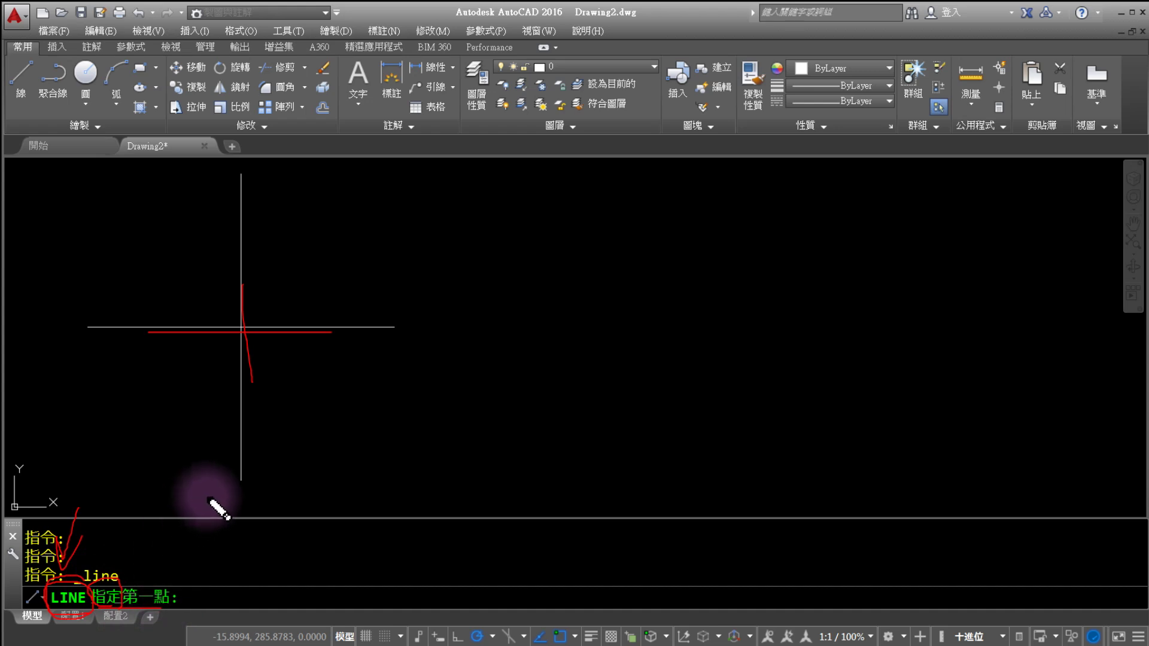
key(Escape)
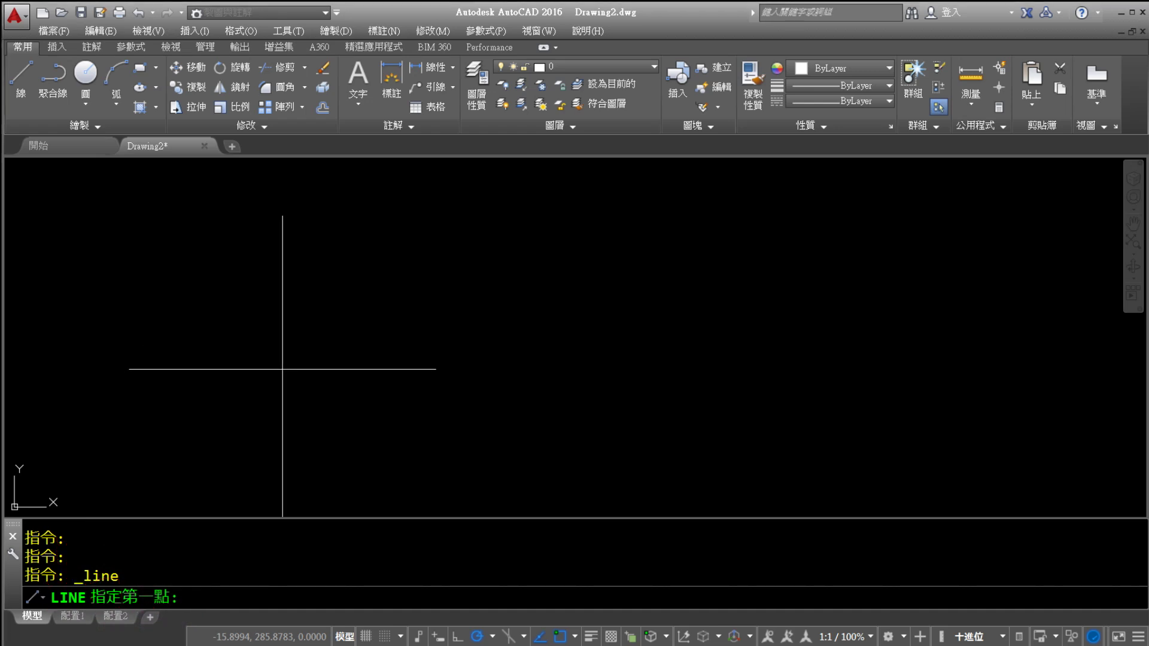
click(282, 369)
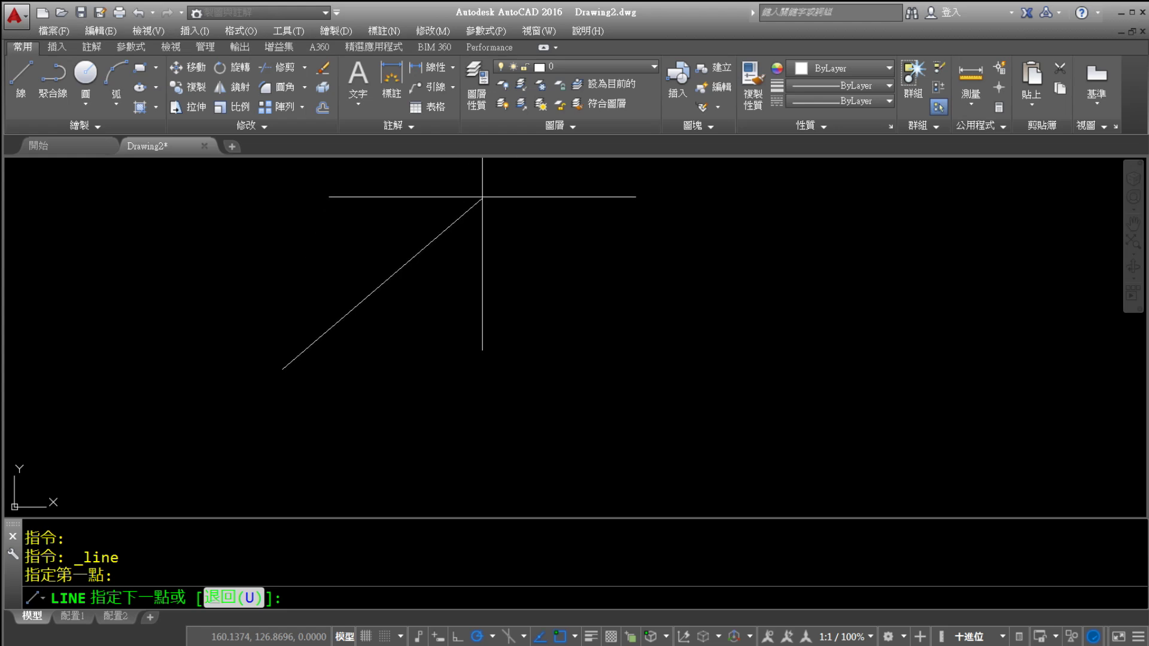
End the first segment at an upper point on the canvas
click(445, 209)
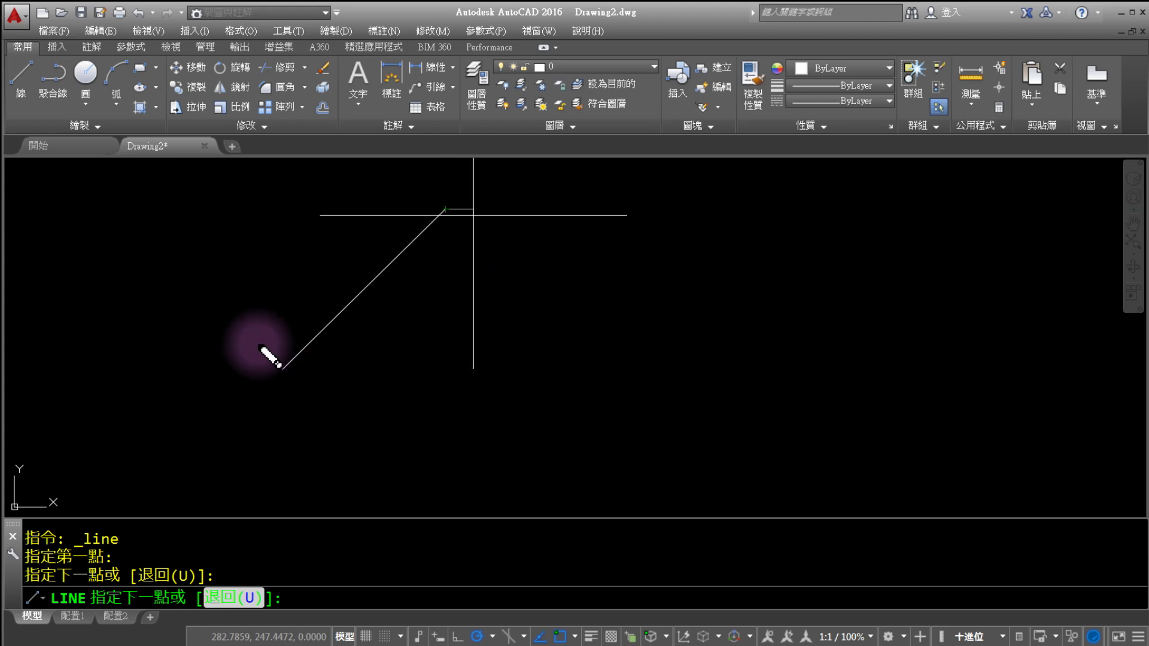
drag(260, 344, 274, 418)
drag(389, 174, 419, 214)
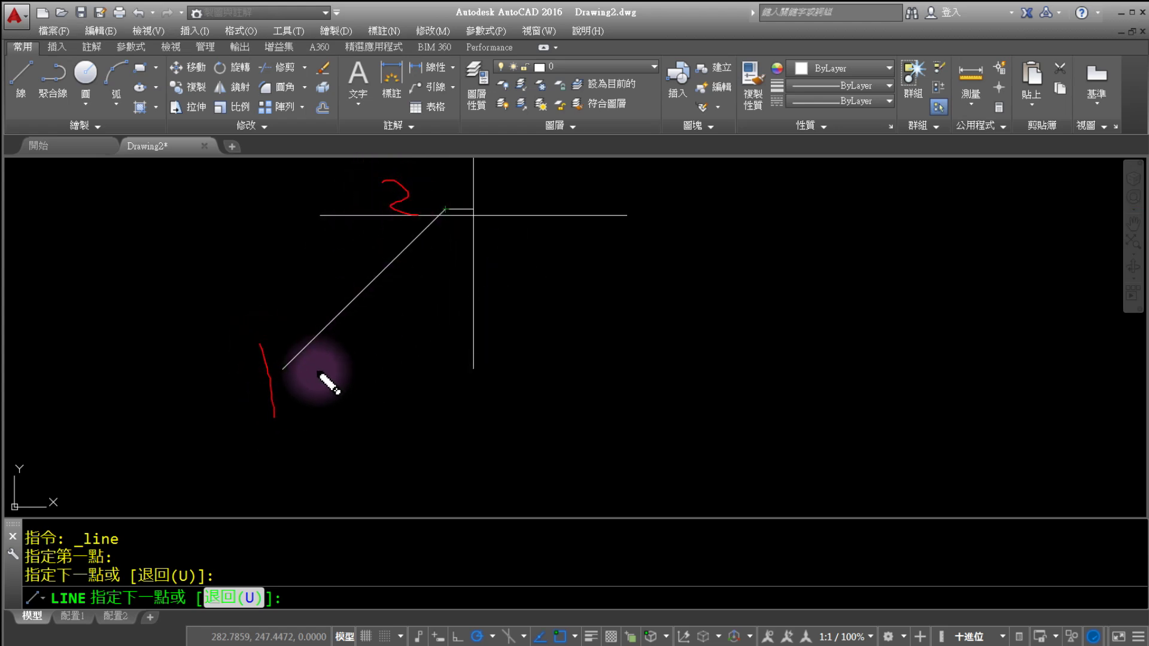
drag(309, 378, 435, 241)
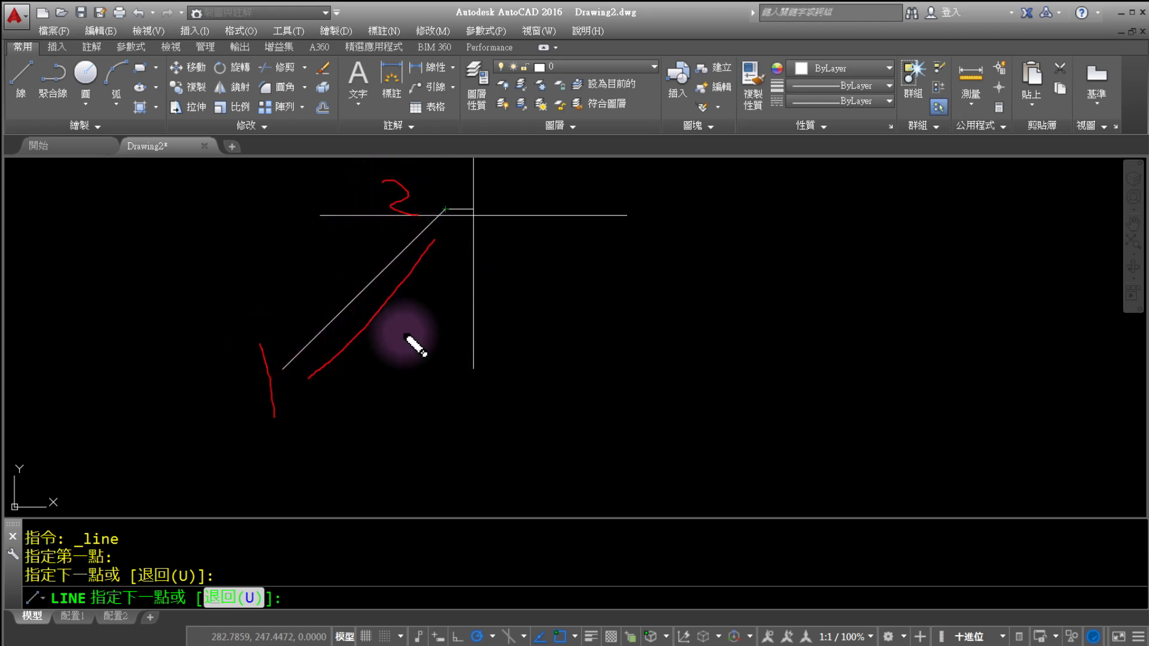
key(Escape)
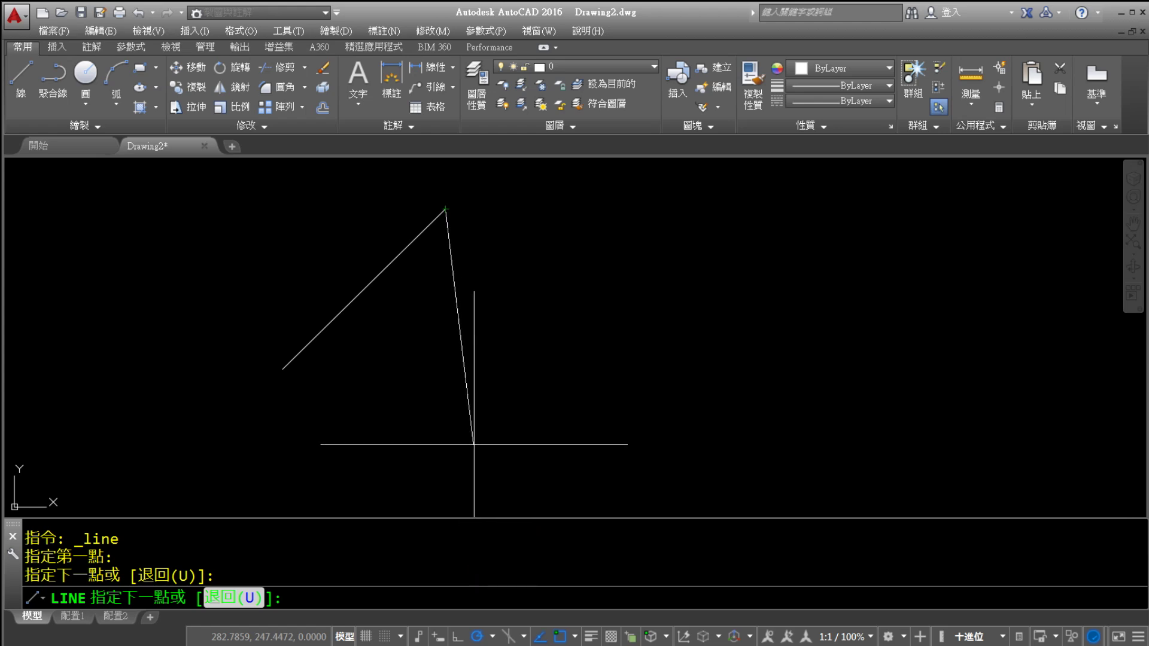
Add six more points alternating low and high, then end the line
click(483, 472)
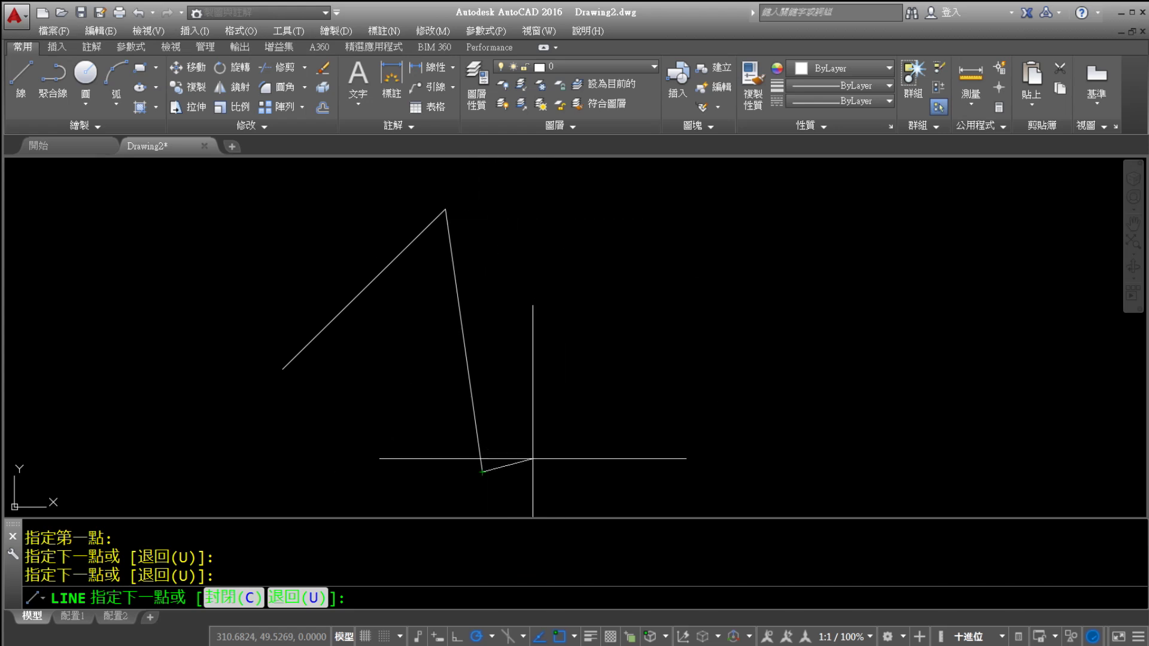
click(610, 190)
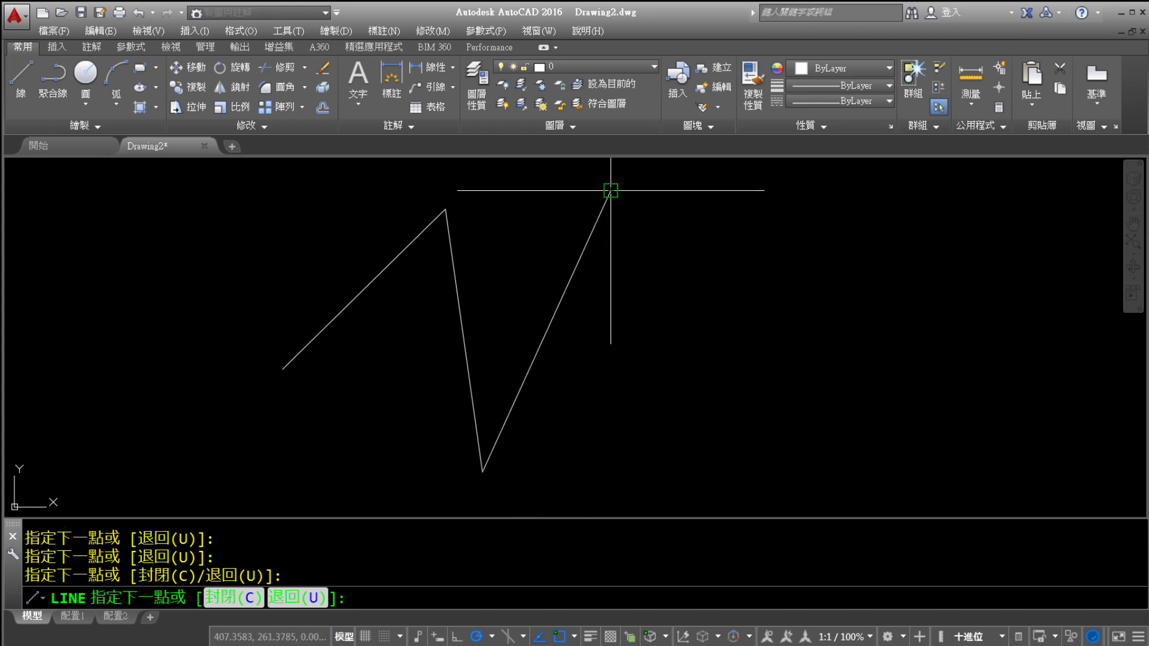
click(665, 462)
click(735, 245)
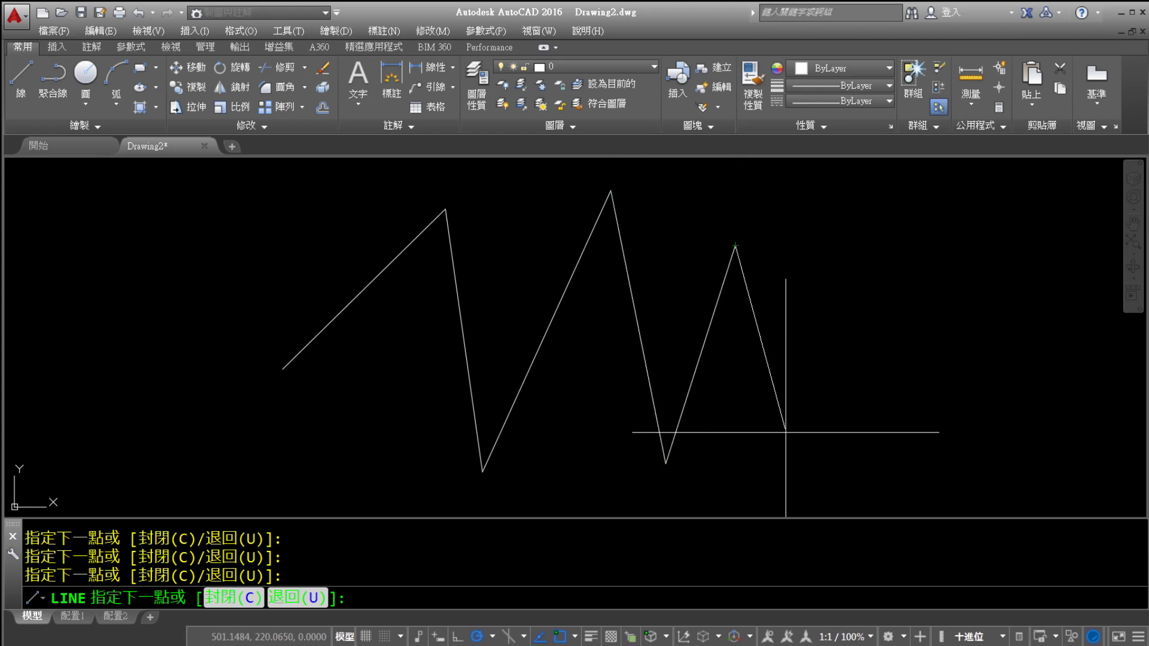
click(788, 460)
click(849, 230)
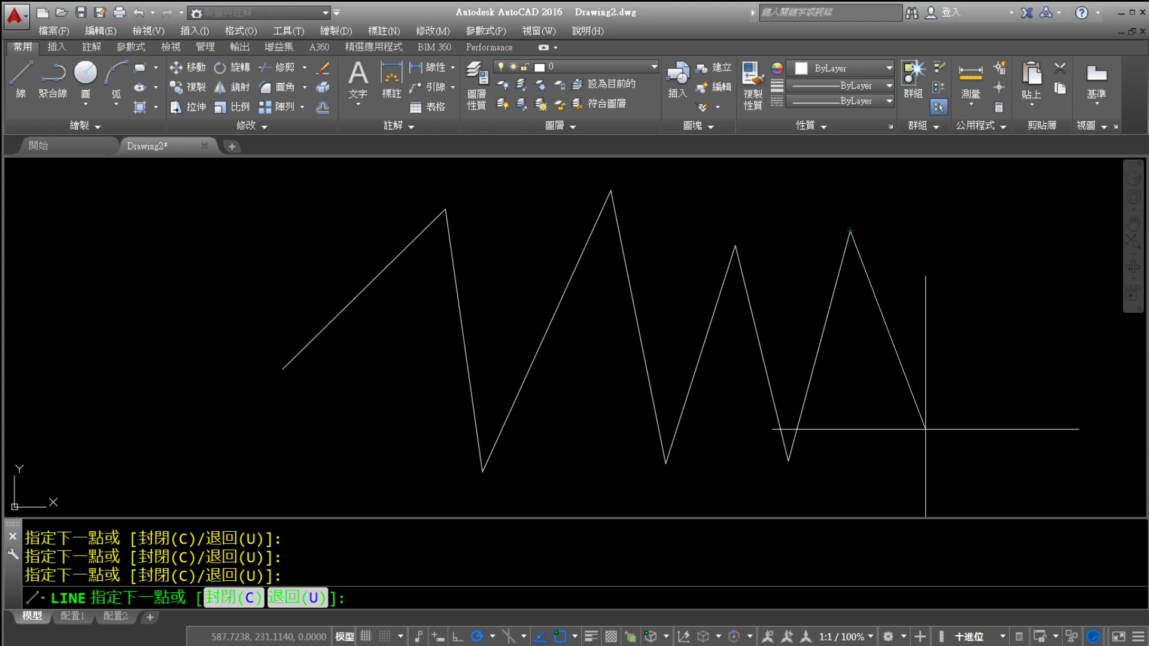
key(Escape)
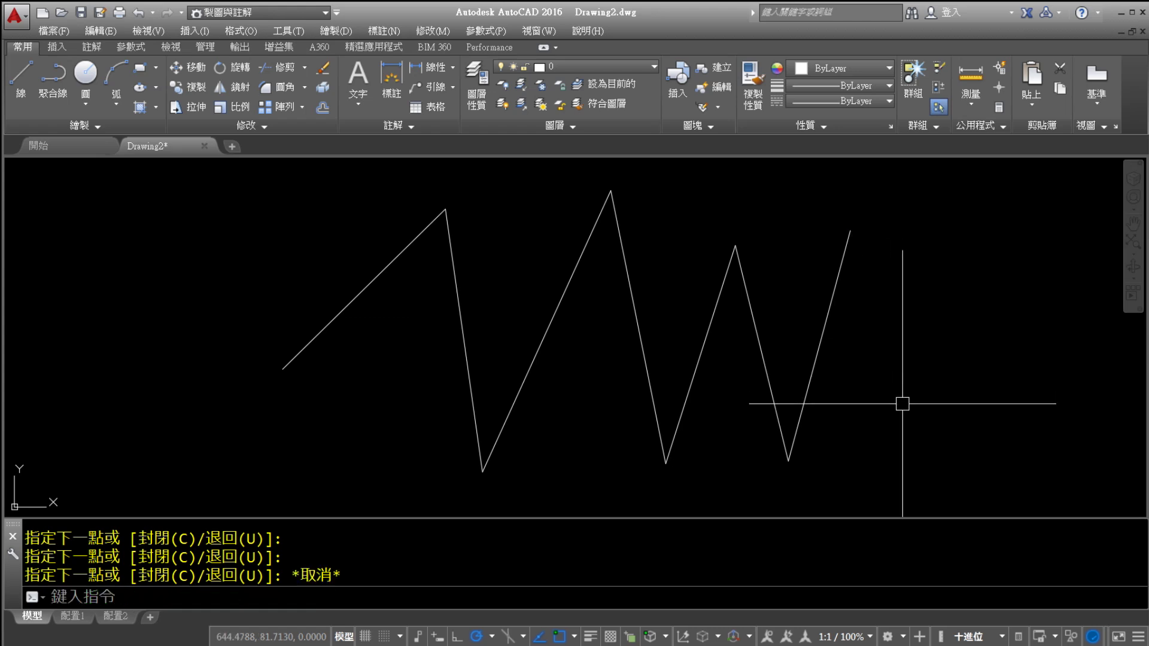
Try a selection area on empty canvas right of the zigzag, then pan the view left
click(877, 359)
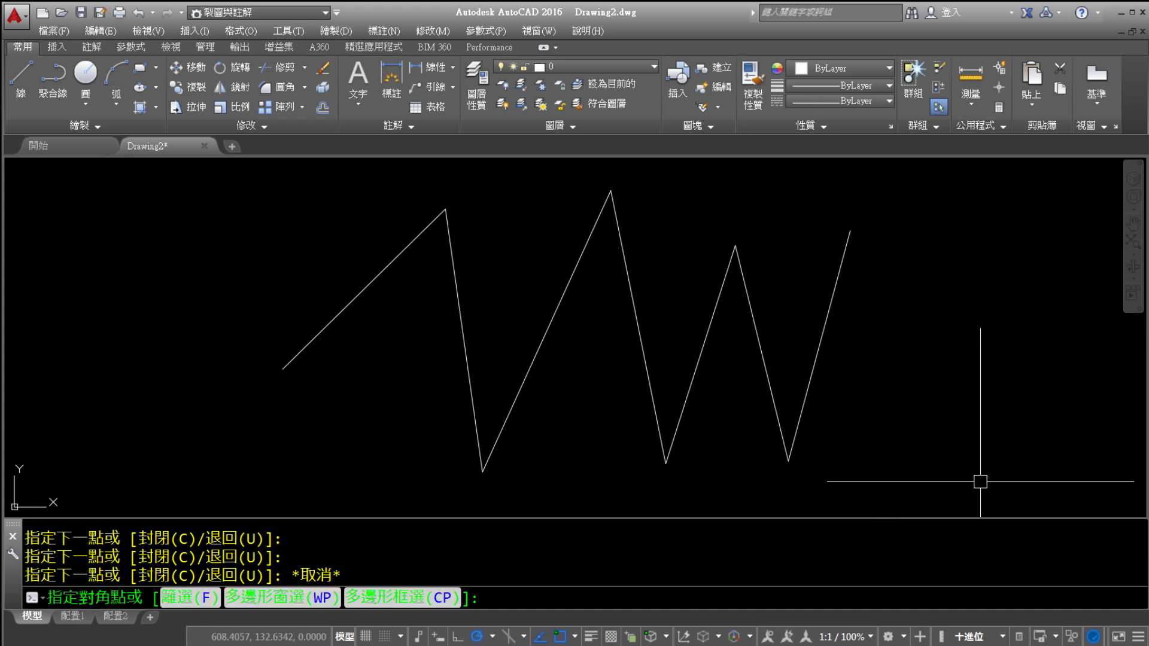
click(954, 341)
click(882, 469)
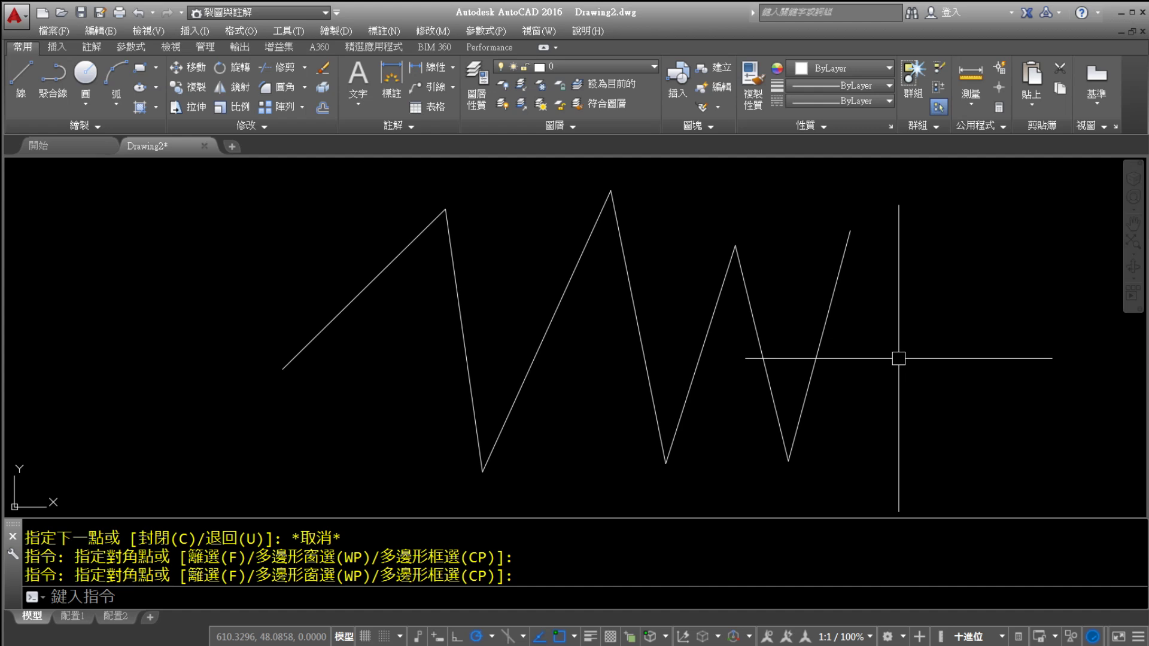
mouse_move(899, 359)
middle_down()
mouse_move(779, 369)
mouse_move(834, 368)
middle_up()
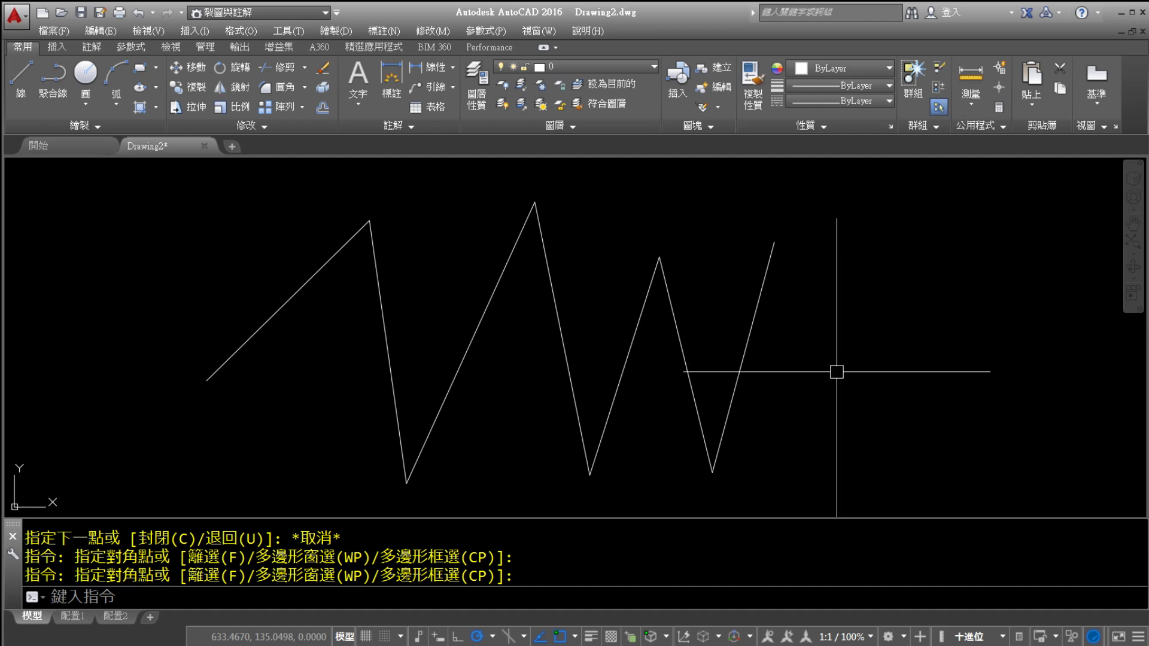
Drag over the zigzag, pan it back right, and start a crossing window right of it
drag(354, 205, 358, 412)
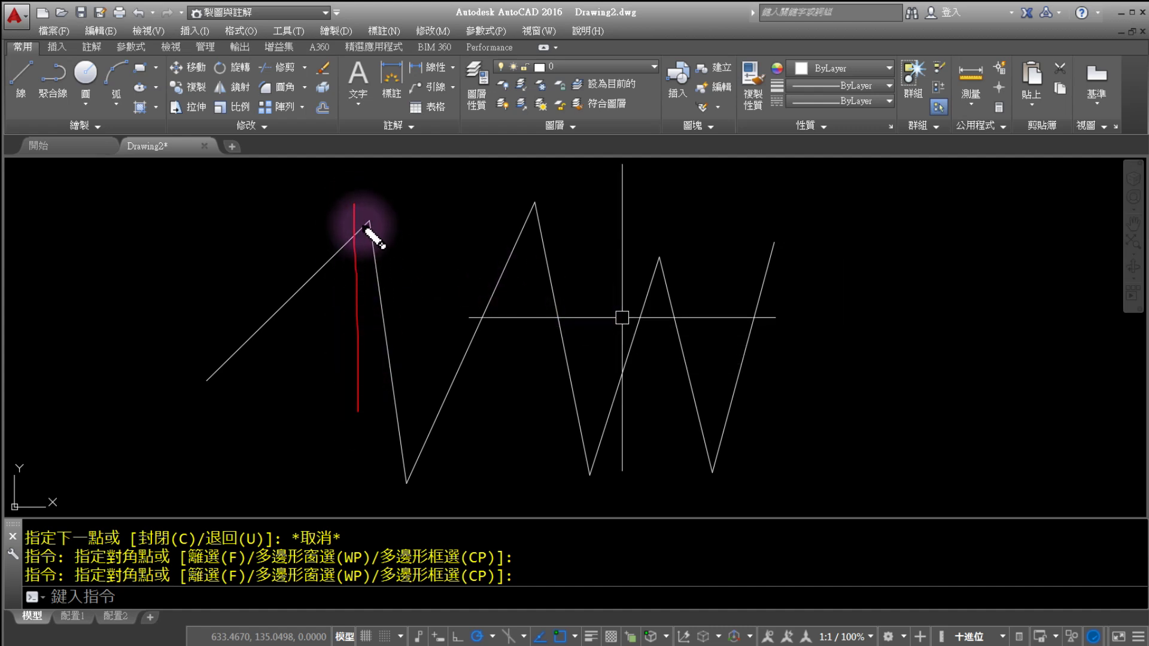
mouse_move(351, 212)
mouse_down()
mouse_move(564, 231)
mouse_move(825, 302)
mouse_move(825, 411)
mouse_move(380, 412)
mouse_up()
mouse_move(419, 292)
mouse_down()
mouse_move(475, 328)
mouse_move(425, 373)
mouse_up()
mouse_move(479, 359)
mouse_down()
mouse_move(512, 354)
mouse_move(498, 384)
mouse_up()
mouse_move(532, 275)
mouse_down()
mouse_move(536, 371)
mouse_move(568, 378)
mouse_up()
drag(609, 274, 610, 371)
mouse_move(583, 323)
mouse_down()
mouse_move(623, 323)
mouse_move(671, 390)
mouse_up()
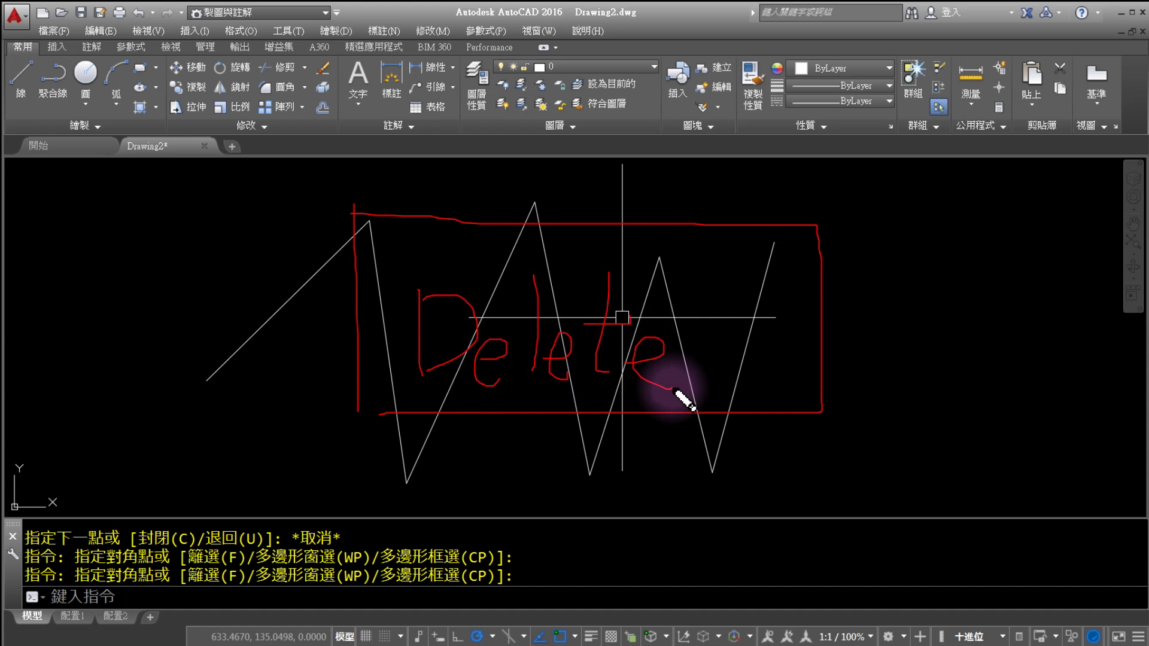
mouse_move(812, 236)
mouse_down()
mouse_move(846, 423)
mouse_move(834, 446)
mouse_up()
mouse_move(389, 413)
mouse_down()
mouse_move(441, 456)
mouse_move(835, 466)
mouse_move(836, 454)
mouse_up()
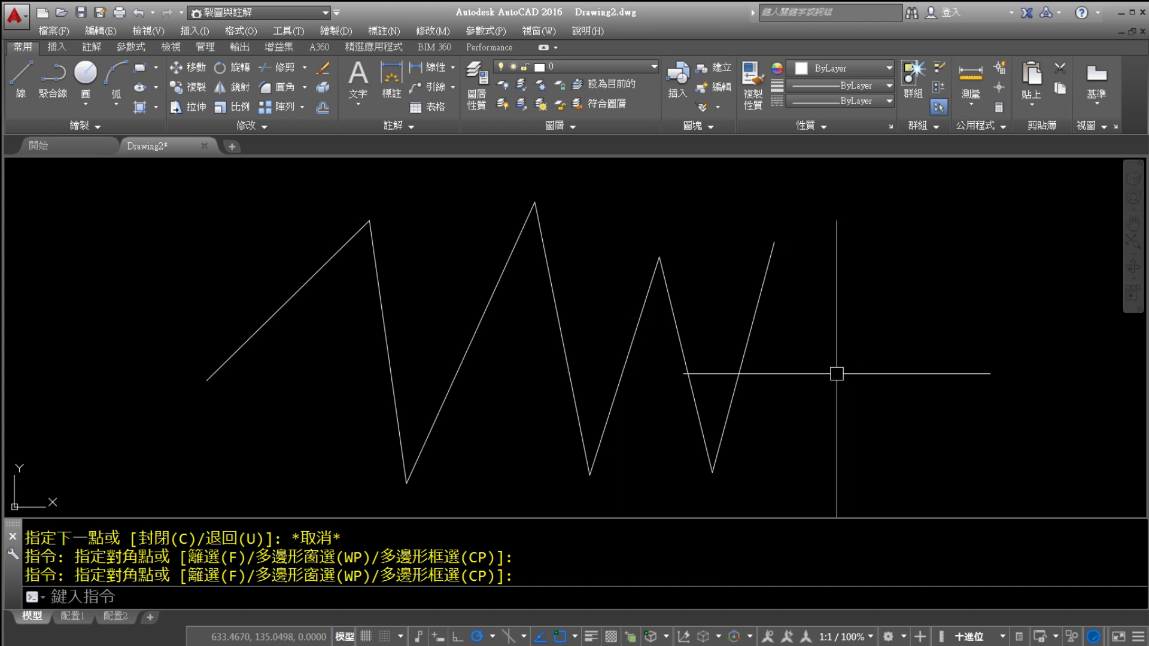
middle_drag(783, 362, 881, 366)
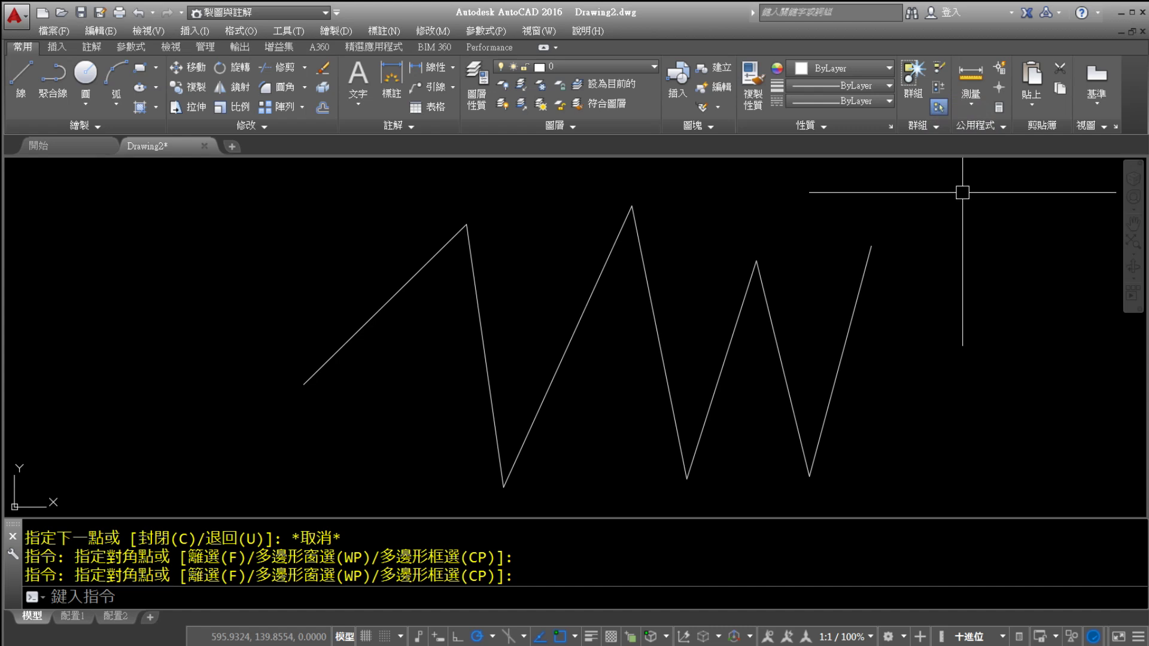
click(962, 192)
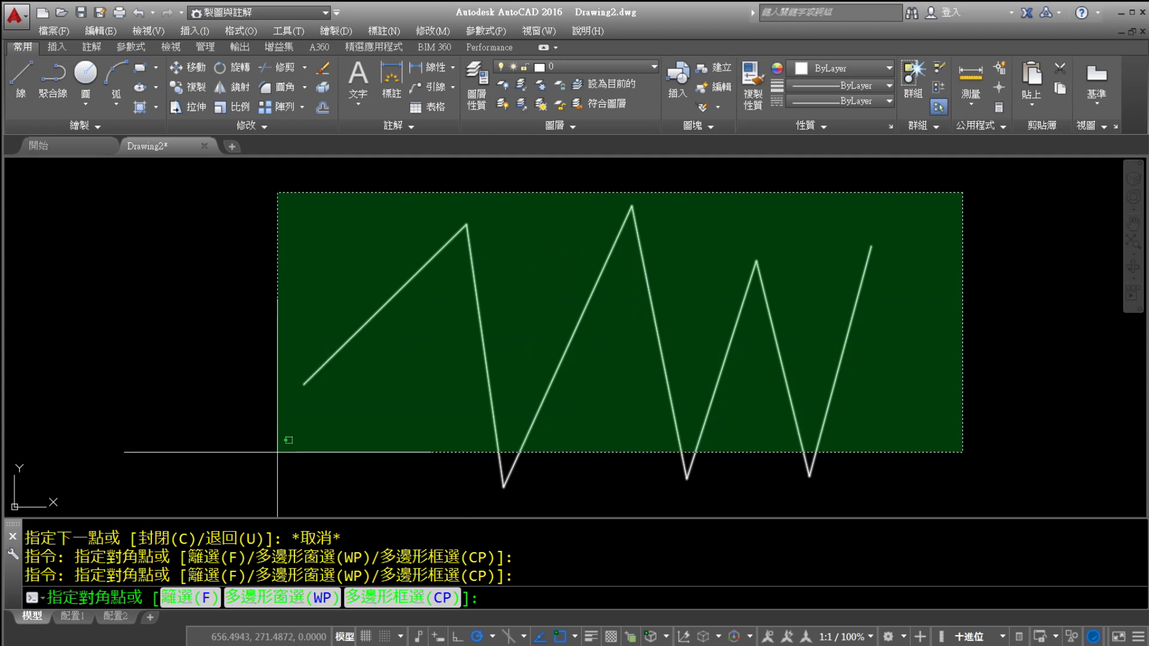
Drag across the upper part of the canvas, then cancel with Esc
mouse_move(981, 243)
mouse_down()
mouse_move(1047, 233)
mouse_move(968, 286)
mouse_move(1011, 282)
mouse_up()
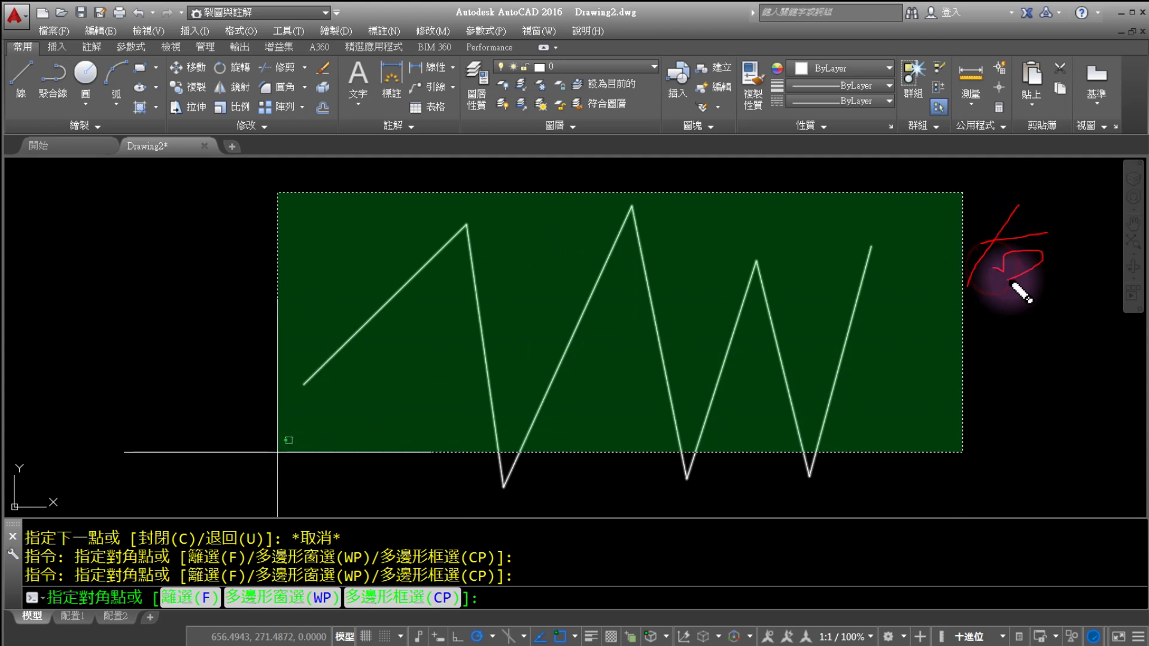
mouse_move(158, 378)
mouse_down()
mouse_move(239, 374)
mouse_move(179, 426)
mouse_move(188, 439)
mouse_move(246, 438)
mouse_up()
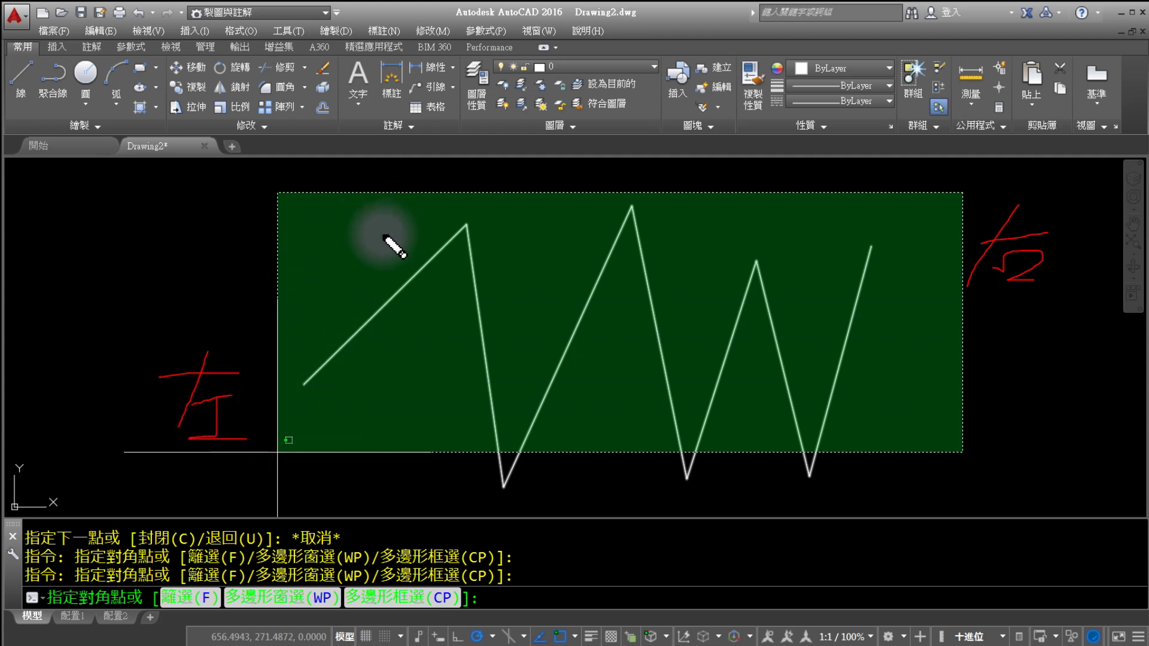
mouse_move(353, 93)
mouse_down()
mouse_move(455, 67)
mouse_move(380, 148)
mouse_up()
mouse_move(347, 125)
mouse_down()
mouse_move(385, 108)
mouse_move(454, 157)
mouse_up()
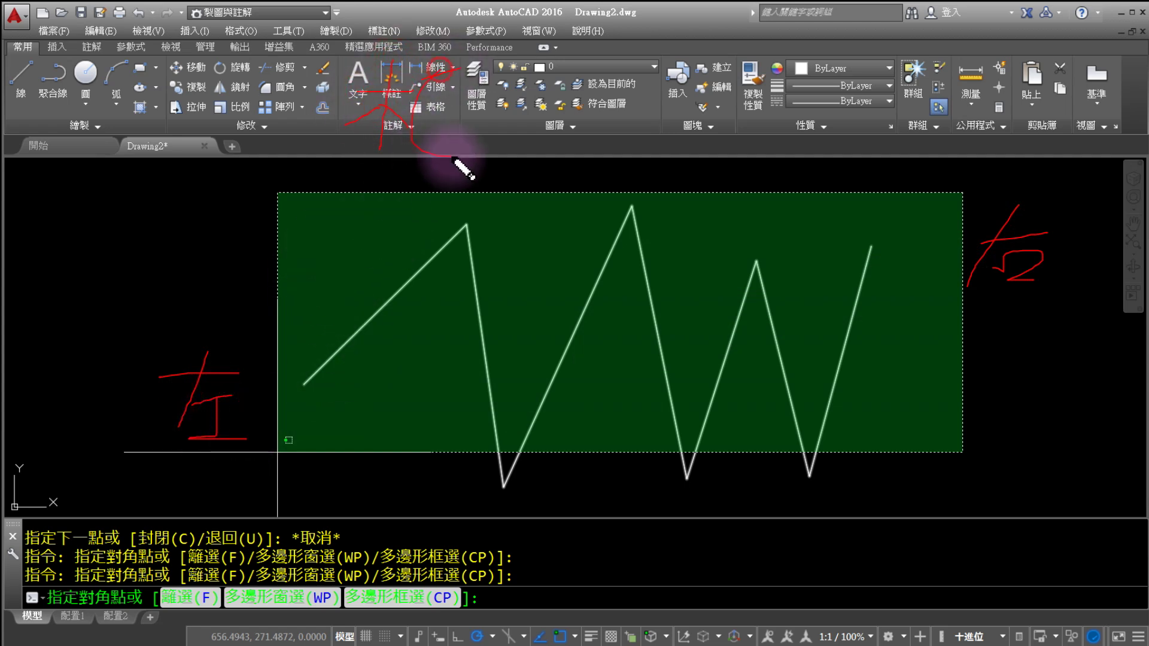
drag(419, 89, 457, 84)
mouse_move(437, 90)
mouse_down()
mouse_move(421, 128)
mouse_move(472, 155)
mouse_up()
drag(520, 45, 577, 111)
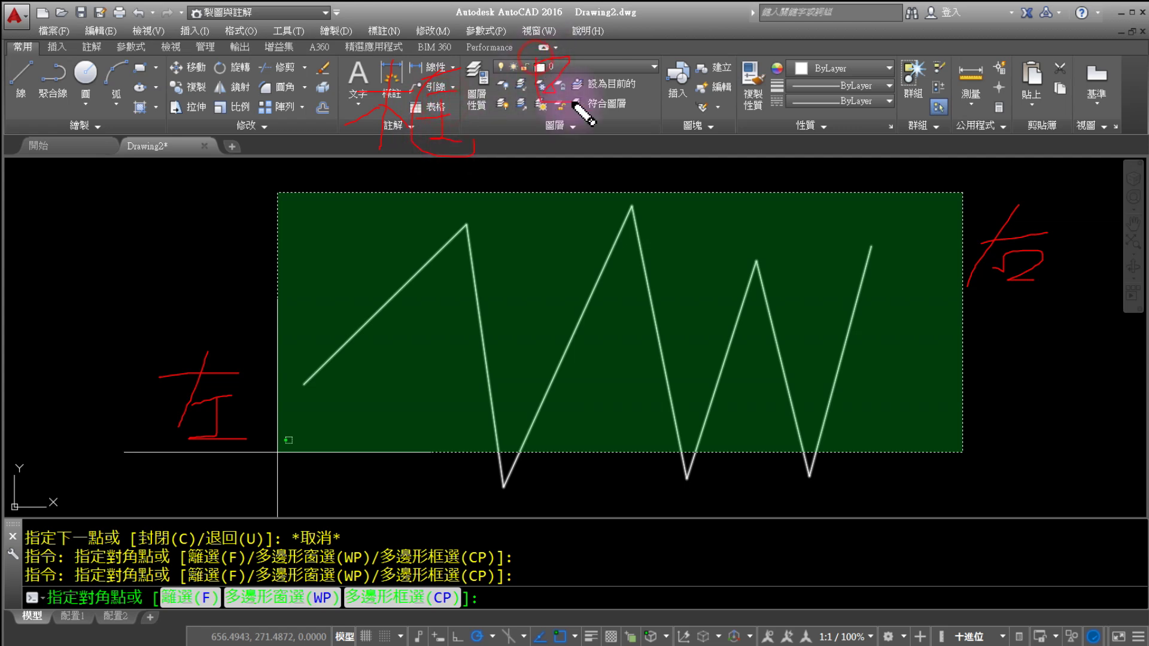
mouse_move(560, 57)
mouse_down()
mouse_move(590, 90)
mouse_move(547, 120)
mouse_move(587, 115)
mouse_move(542, 162)
mouse_up()
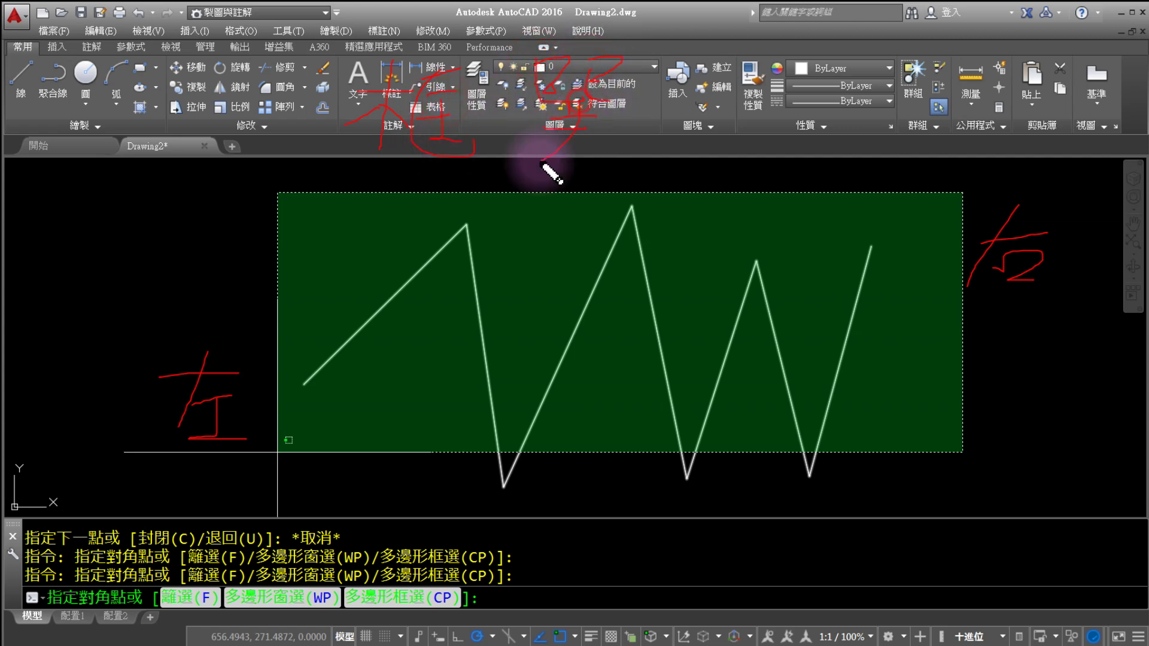
drag(515, 51, 529, 70)
mouse_move(520, 120)
mouse_down()
mouse_move(506, 153)
mouse_move(628, 180)
mouse_up()
drag(560, 148, 595, 167)
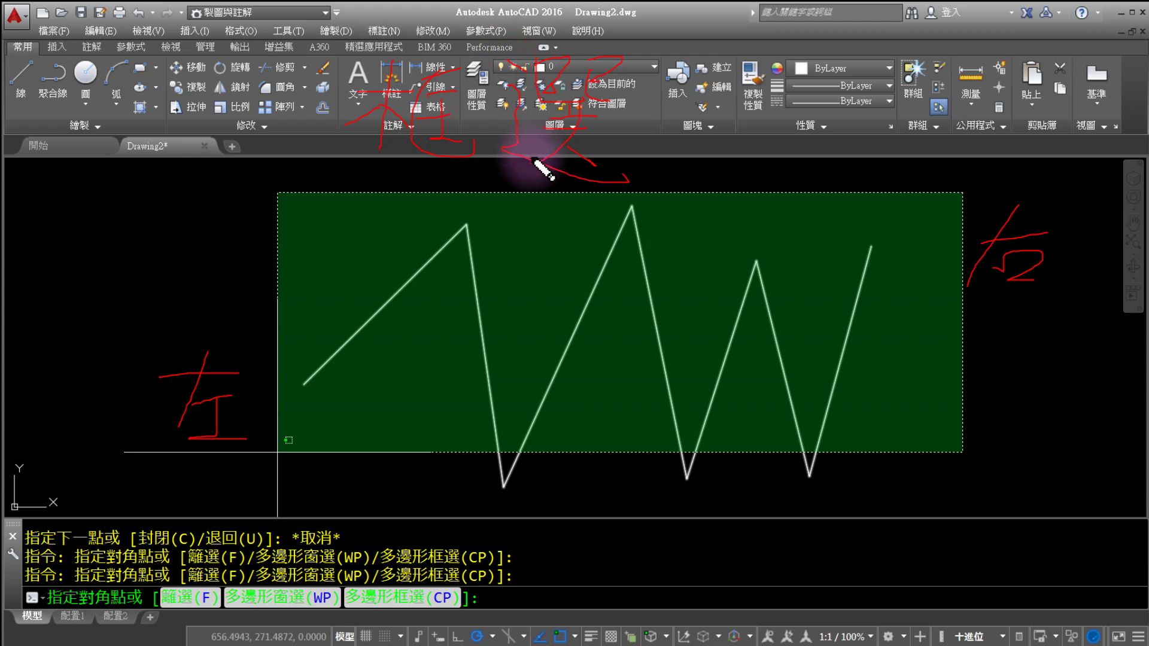
key(Escape)
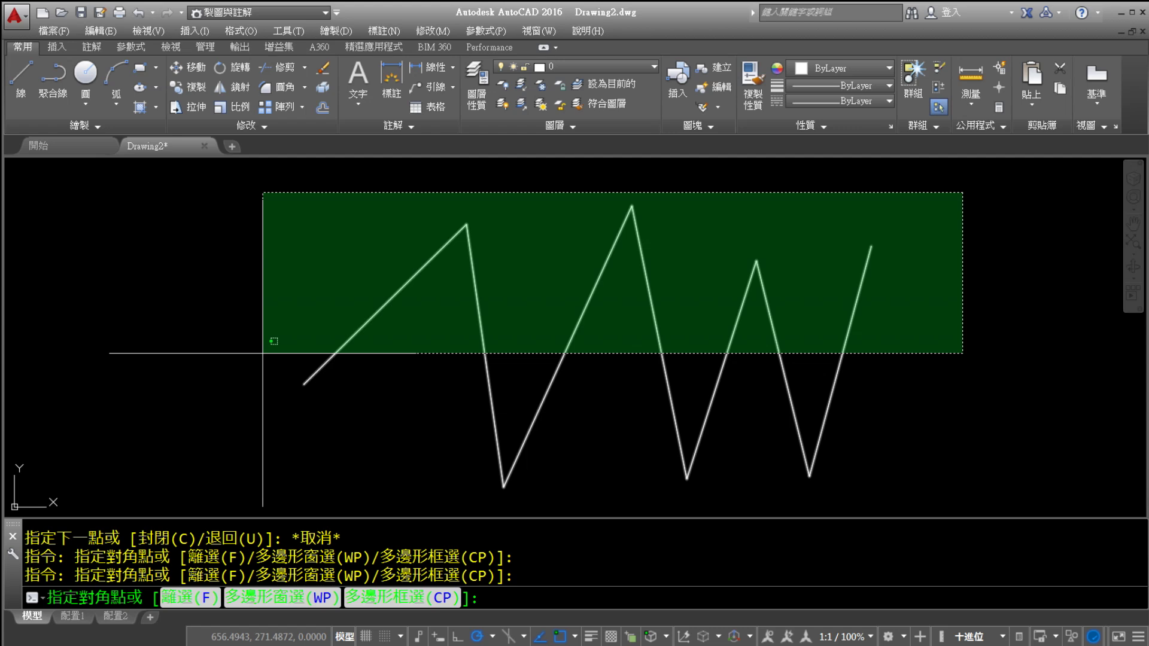
Close the crossing window left of the zigzag, delete all 7 segments, then undo the erase
drag(993, 160, 993, 202)
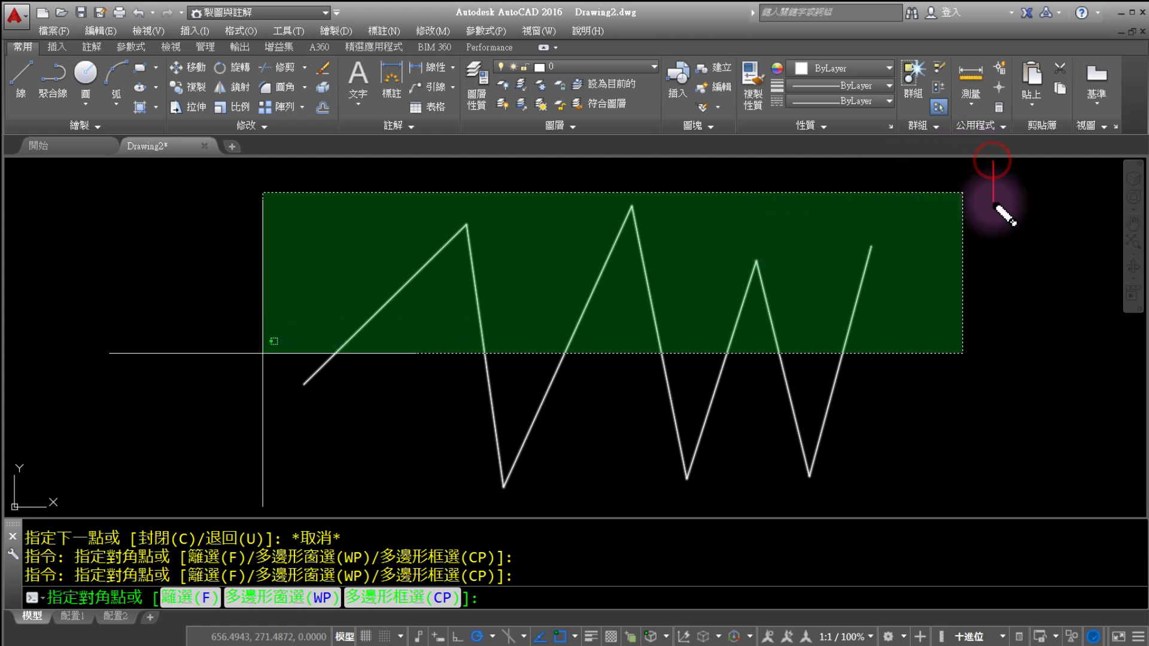
drag(201, 383, 204, 404)
key(Escape)
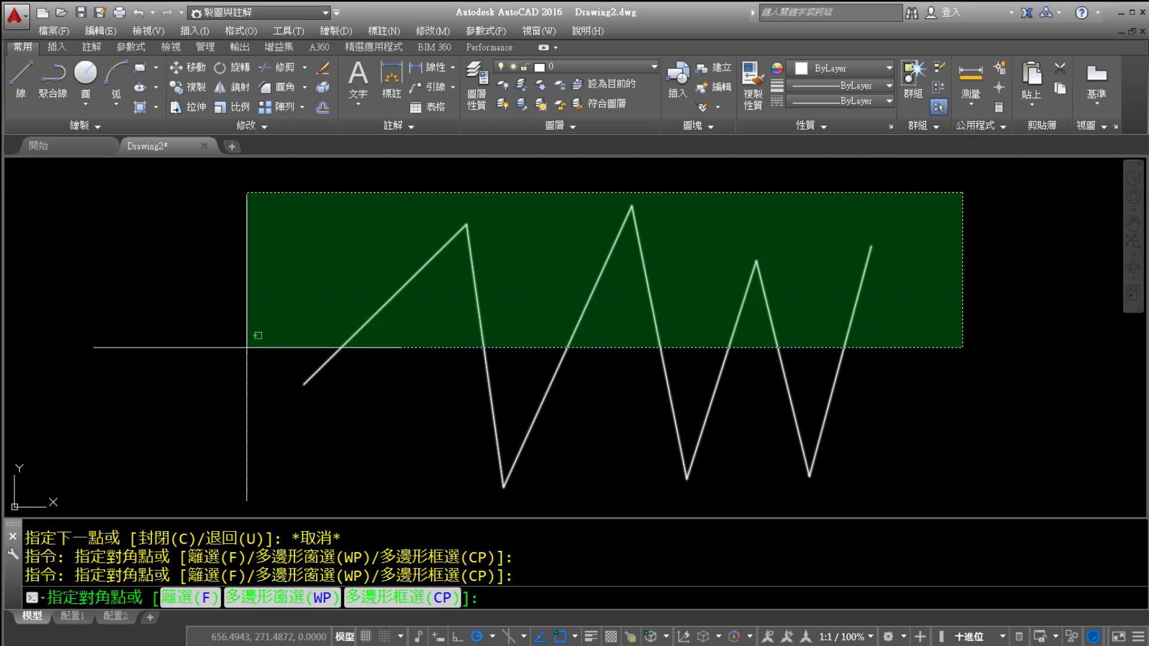
click(242, 350)
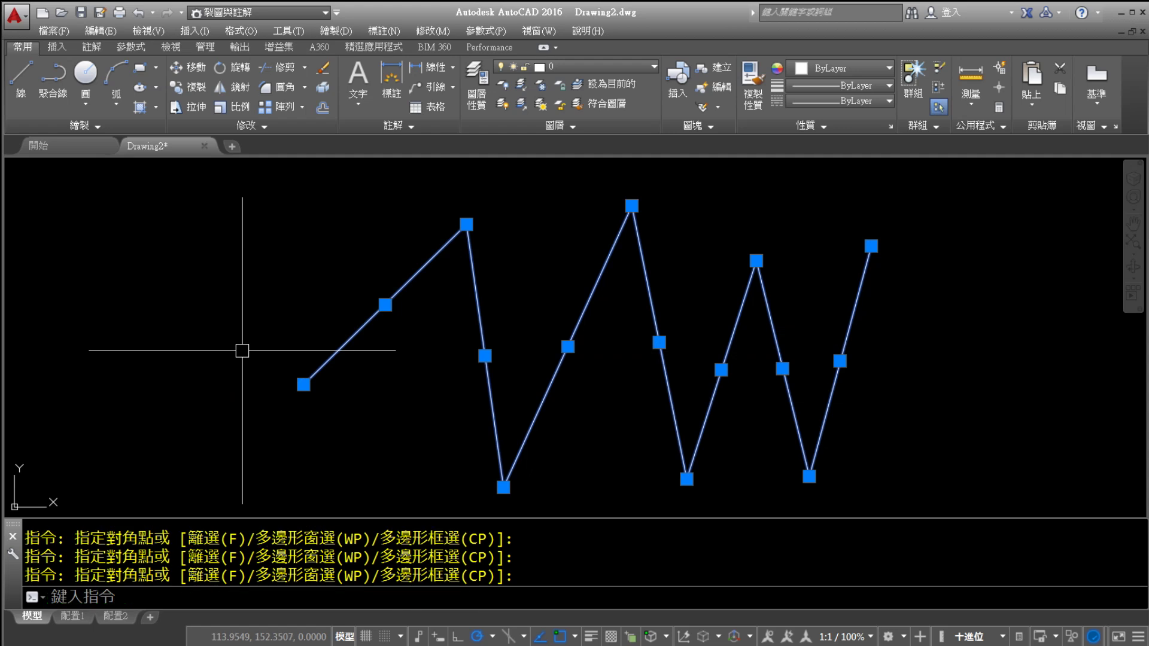
key(Delete)
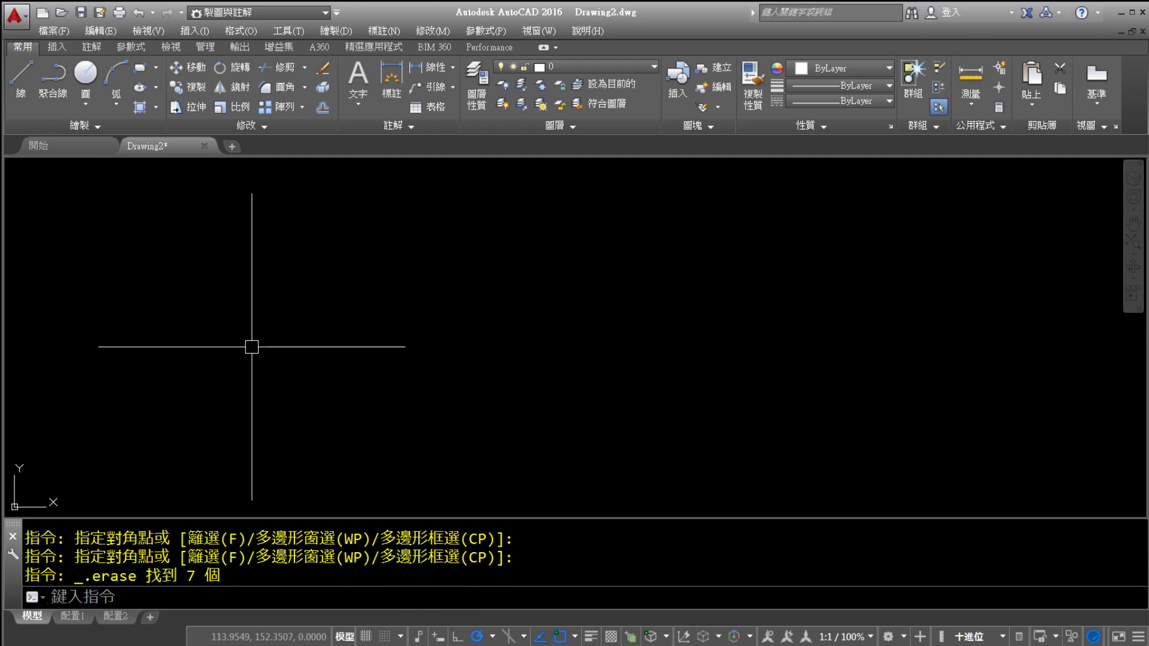
click(141, 16)
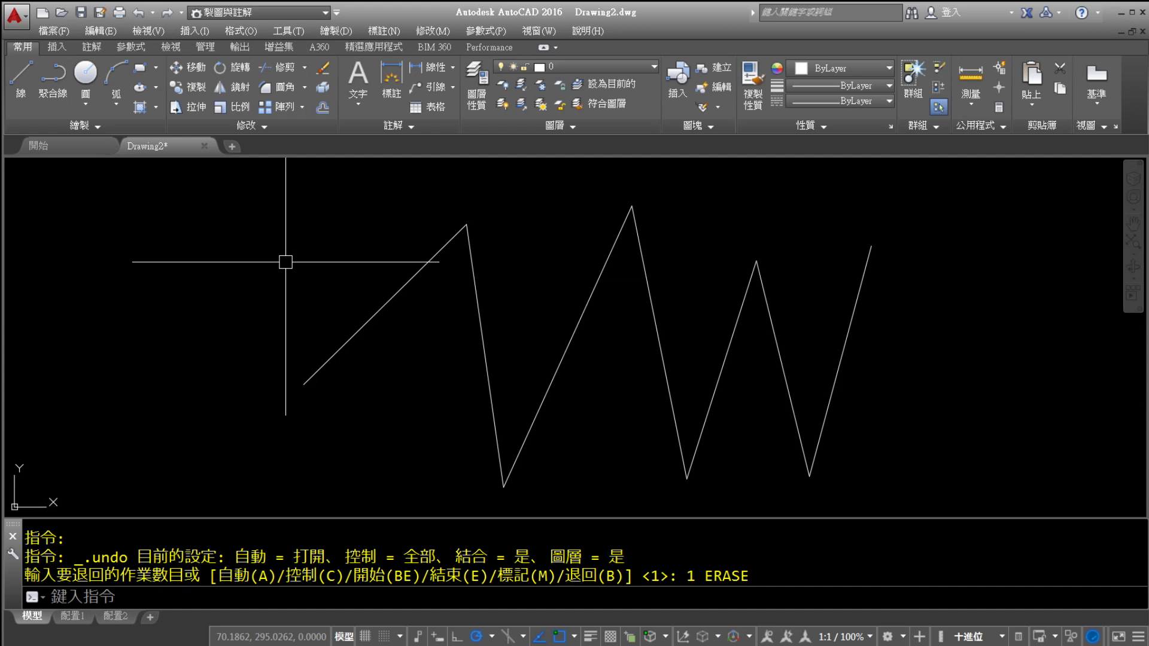
Try a window selection that catches nothing, then restart the window left of the zigzag
click(246, 198)
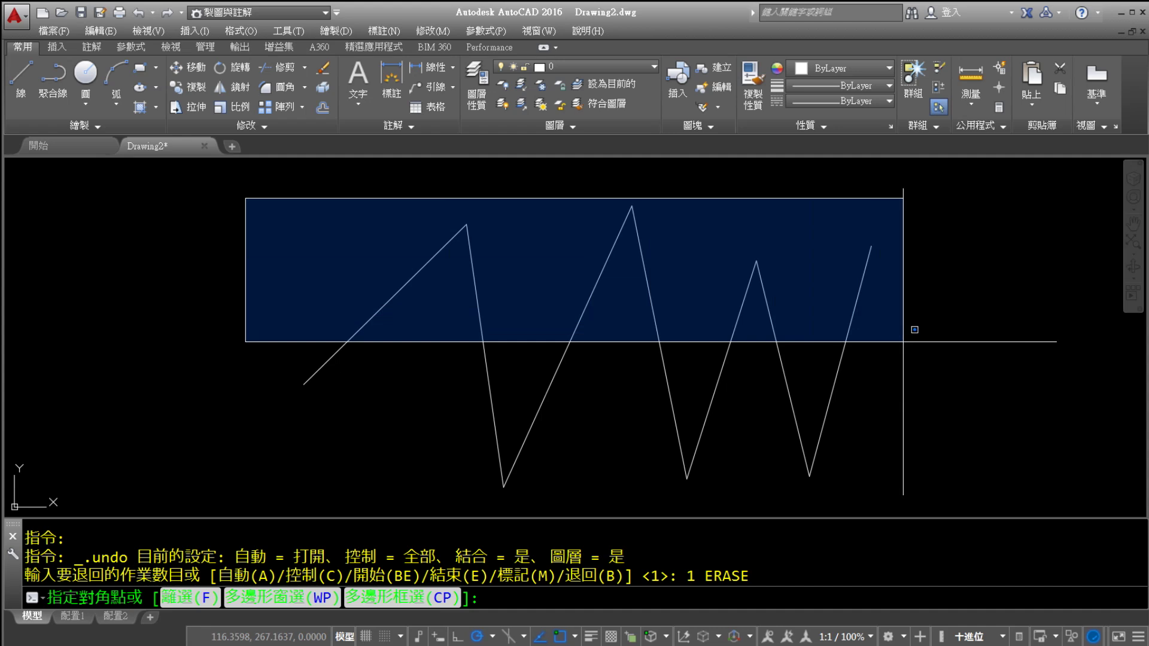
click(902, 341)
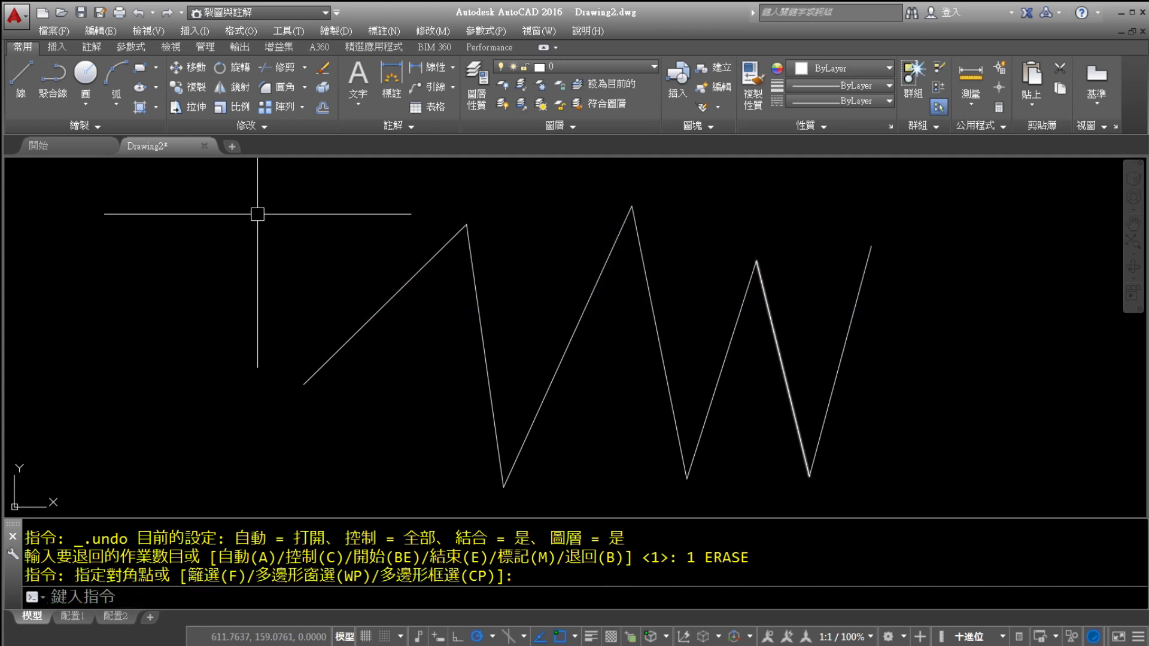
click(256, 192)
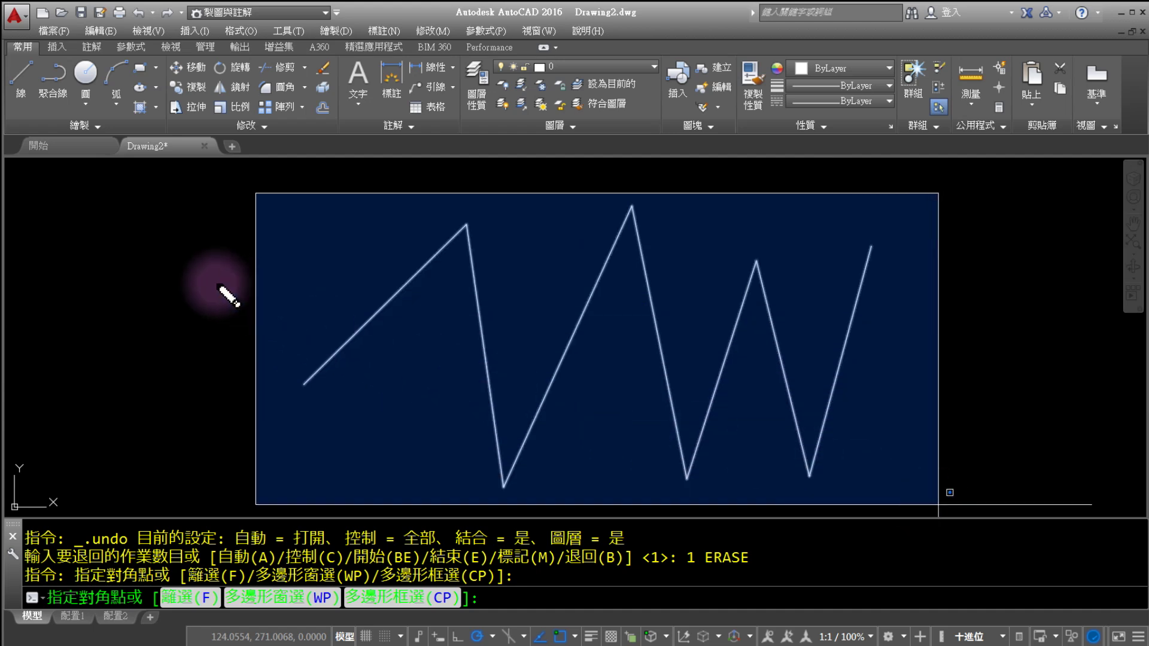
drag(93, 287, 221, 288)
drag(150, 247, 113, 366)
mouse_move(133, 317)
mouse_down()
mouse_move(185, 315)
mouse_move(161, 360)
mouse_up()
drag(127, 361, 179, 360)
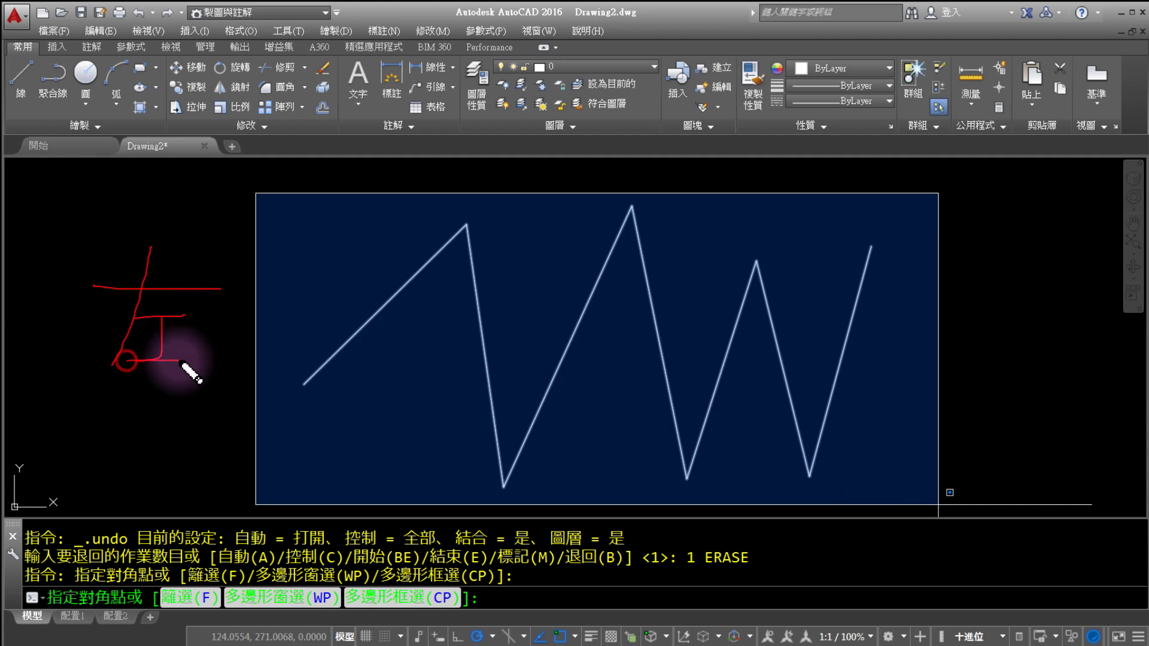
drag(940, 417, 1079, 417)
mouse_move(1025, 388)
mouse_down()
mouse_move(978, 452)
mouse_move(1000, 462)
mouse_up()
drag(1000, 444, 1036, 467)
Enclose all 7 zigzag segments in a left-to-right window and delete them
mouse_move(429, 45)
mouse_down()
mouse_move(426, 79)
mouse_move(473, 102)
mouse_up()
mouse_move(389, 87)
mouse_down()
mouse_move(377, 126)
mouse_move(412, 169)
mouse_up()
drag(445, 110, 481, 172)
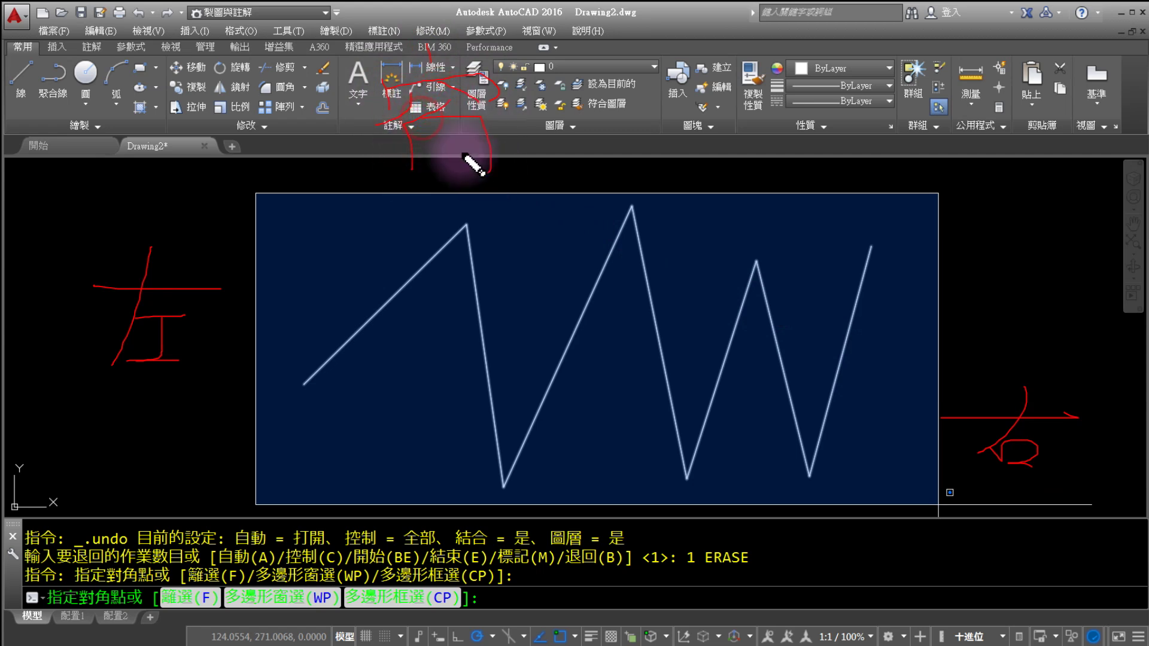
drag(419, 128, 464, 156)
drag(455, 126, 425, 159)
mouse_move(599, 84)
mouse_down()
mouse_move(604, 120)
mouse_move(638, 104)
mouse_move(633, 137)
mouse_move(575, 179)
mouse_up()
drag(599, 156, 619, 174)
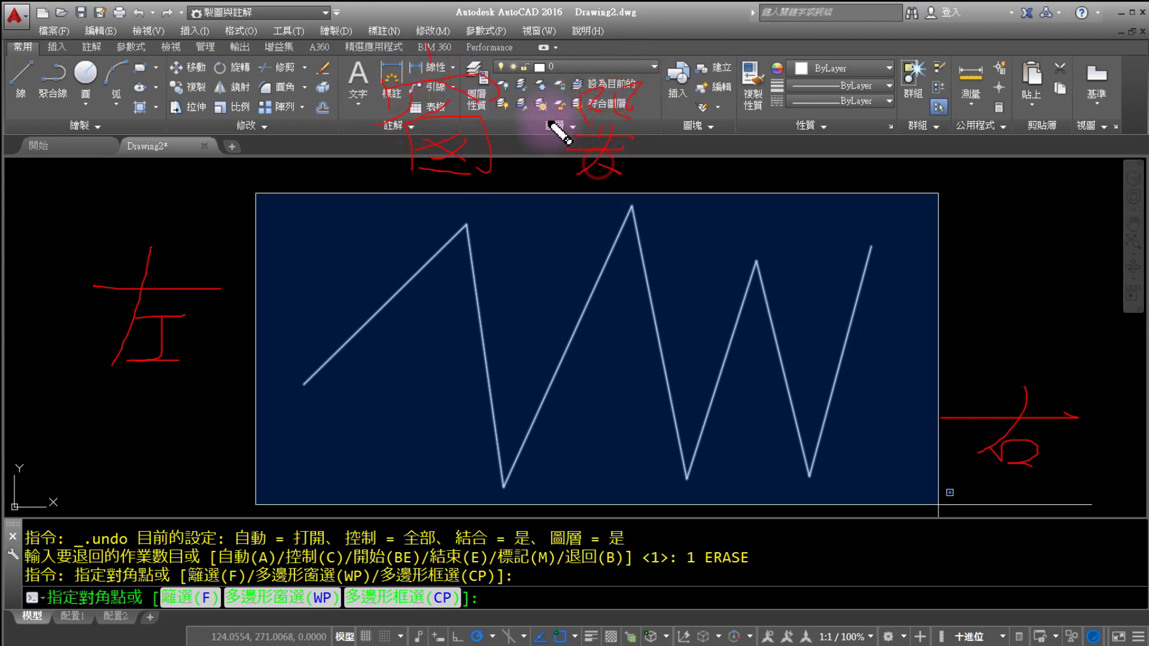
drag(532, 140, 557, 159)
mouse_move(535, 159)
mouse_down()
mouse_move(527, 179)
mouse_move(647, 200)
mouse_move(351, 116)
mouse_move(705, 243)
mouse_move(601, 35)
mouse_up()
key(Escape)
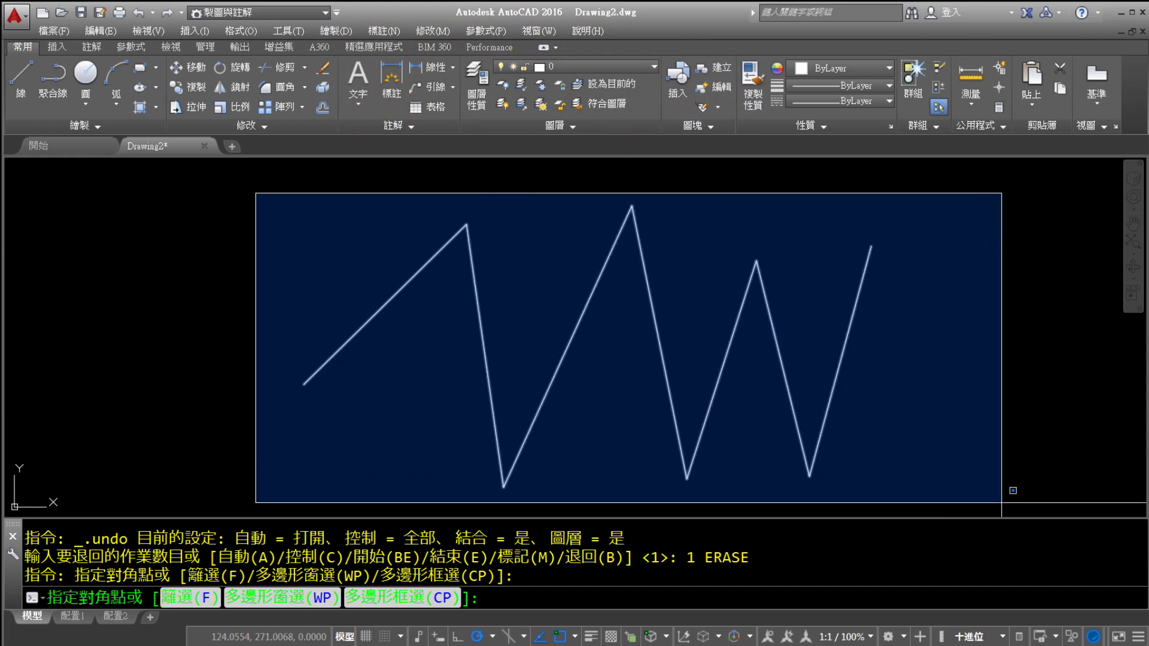
click(1001, 502)
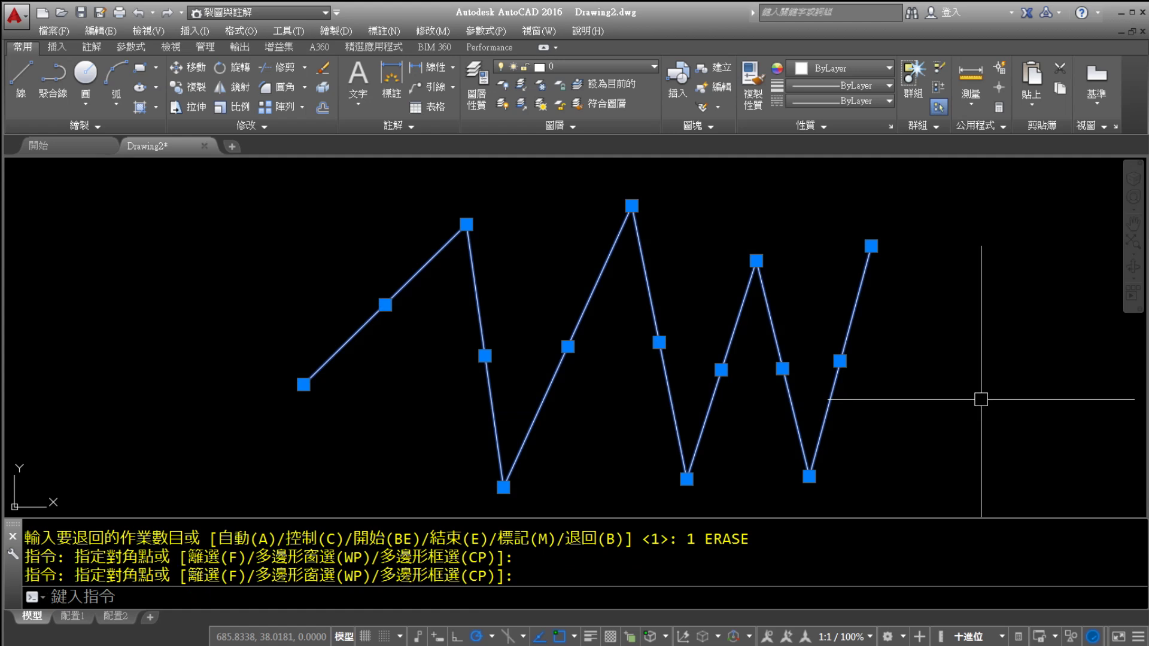
key(Delete)
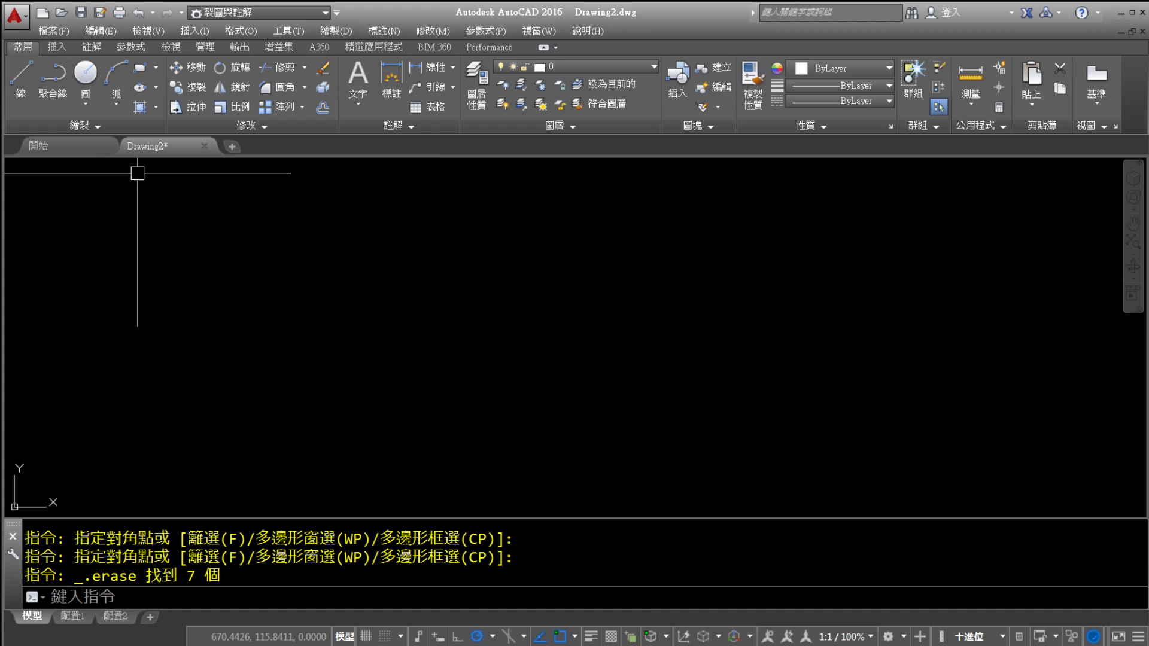
Start the LINE command on the empty canvas
click(25, 107)
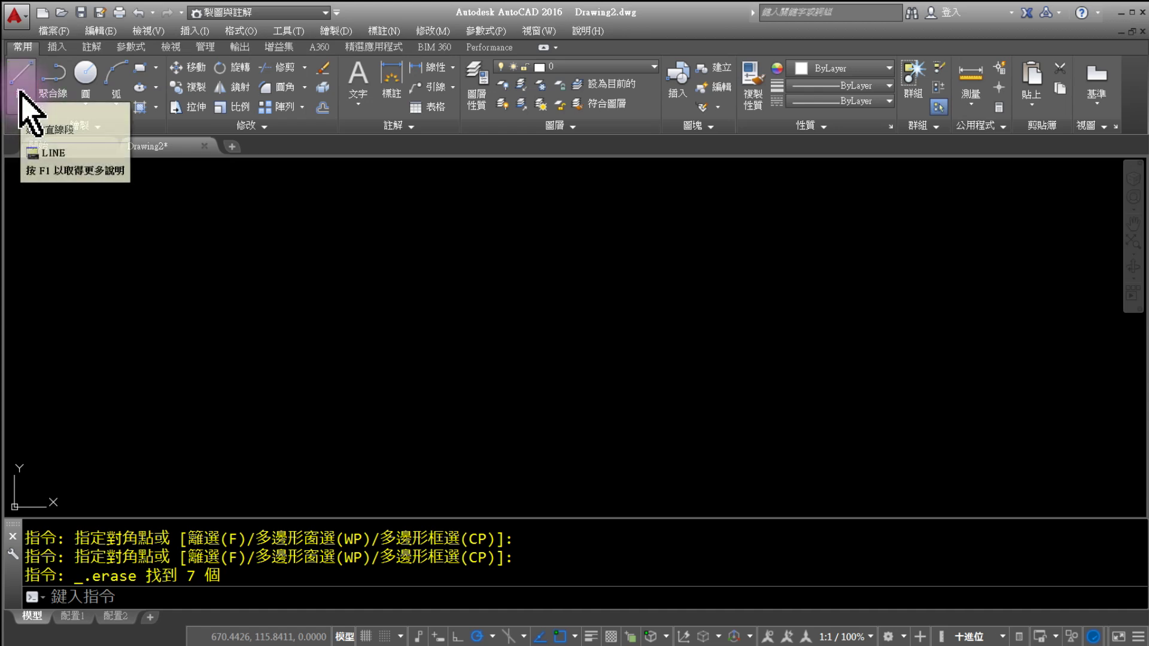
click(26, 108)
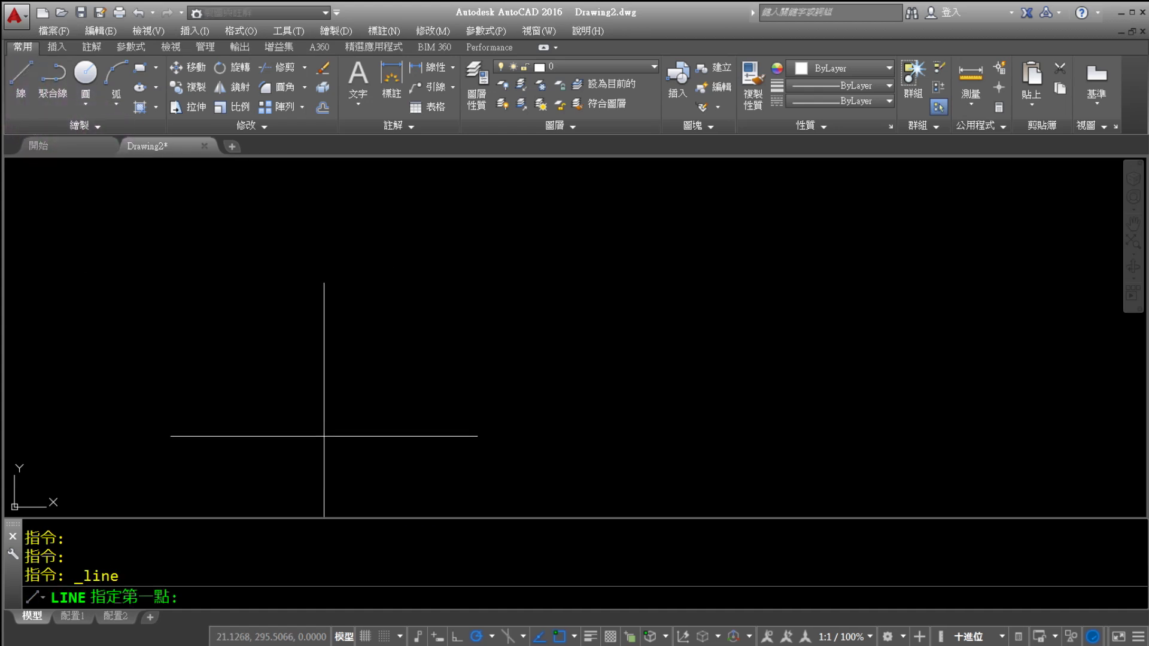
mouse_move(329, 464)
mouse_down()
mouse_move(465, 236)
mouse_move(602, 249)
mouse_move(681, 474)
mouse_up()
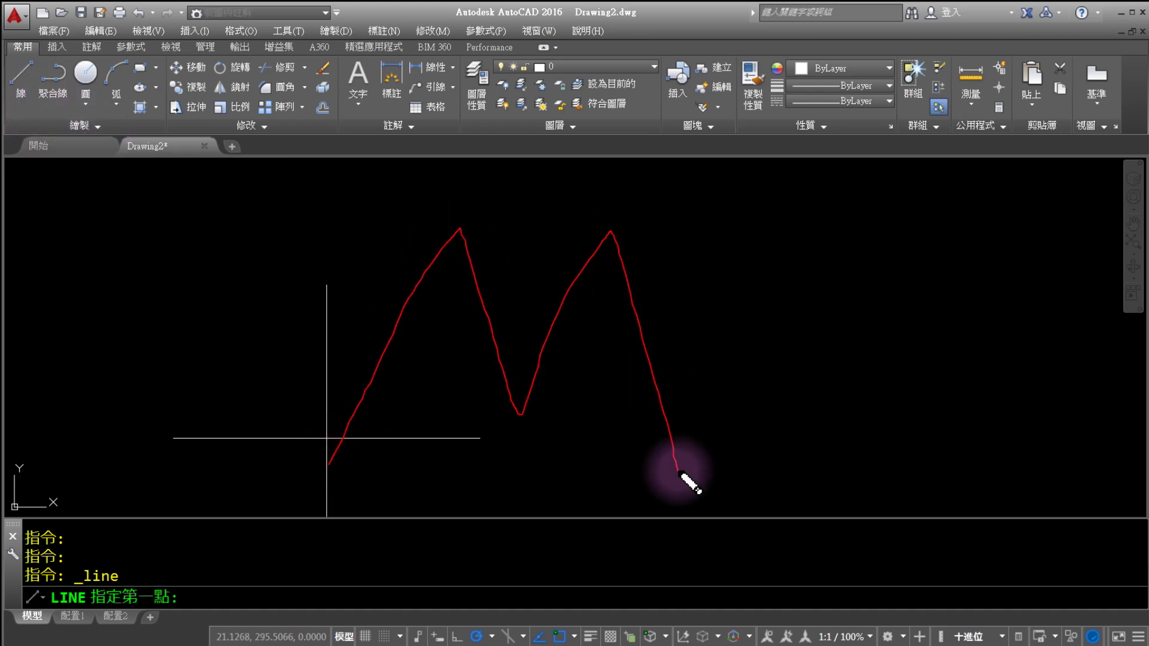
drag(284, 457, 301, 509)
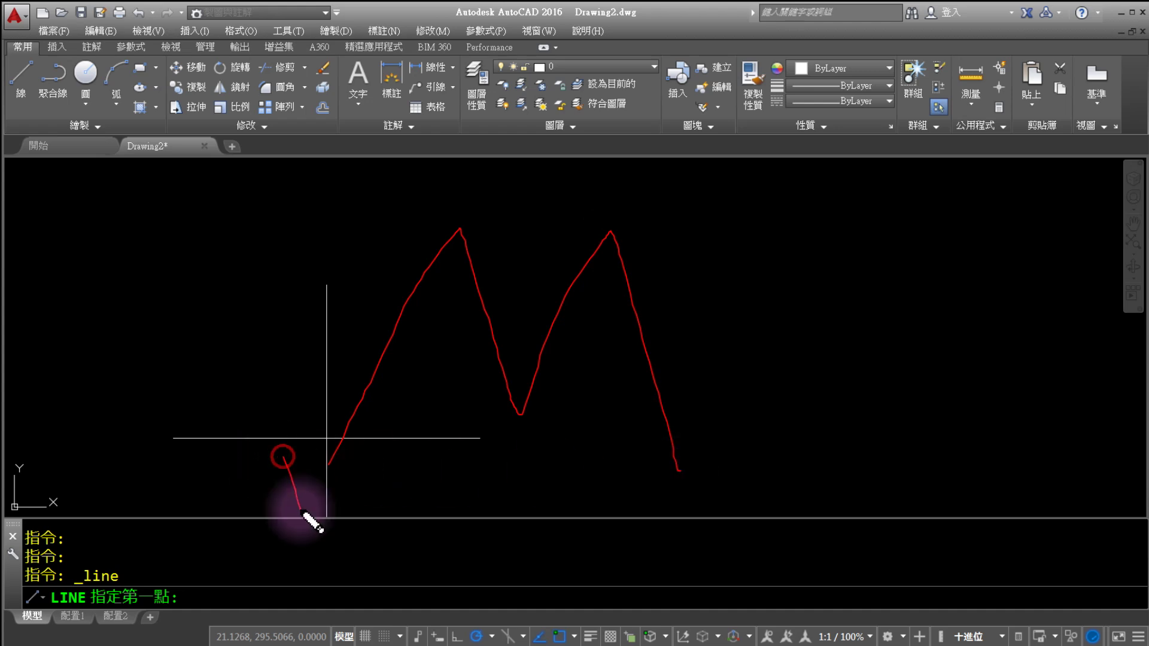
drag(409, 188, 429, 213)
mouse_move(479, 391)
mouse_down()
mouse_move(495, 429)
mouse_move(467, 432)
mouse_up()
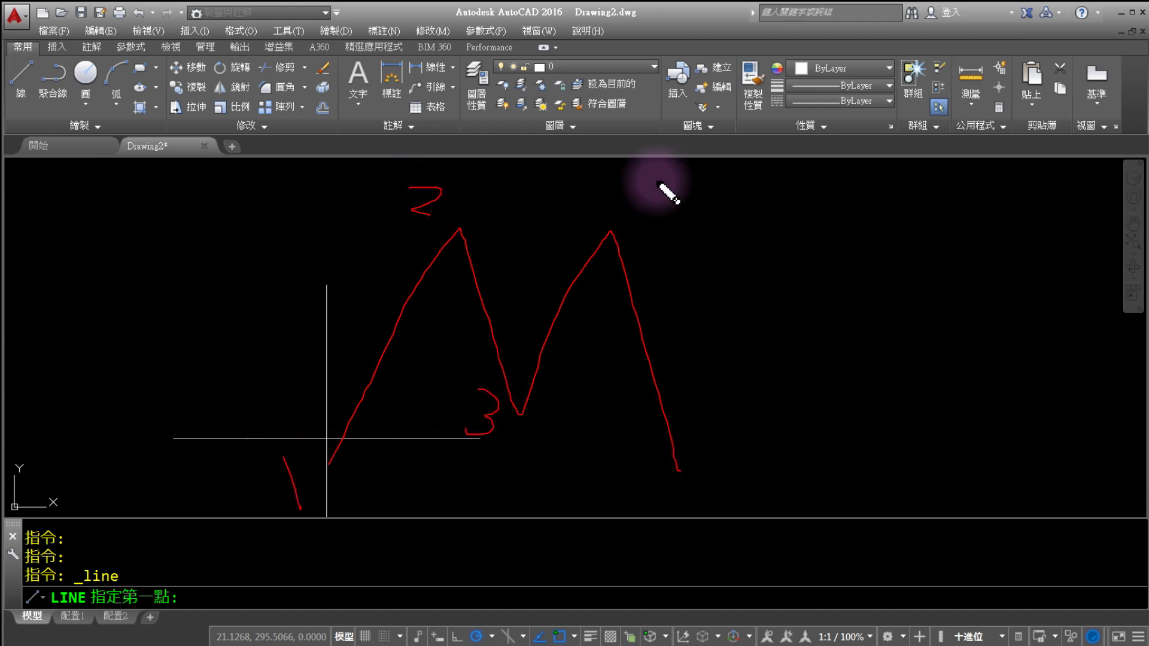
mouse_move(661, 177)
mouse_down()
mouse_move(669, 221)
mouse_move(633, 243)
mouse_up()
mouse_move(701, 409)
mouse_down()
mouse_move(699, 472)
mouse_move(735, 421)
mouse_up()
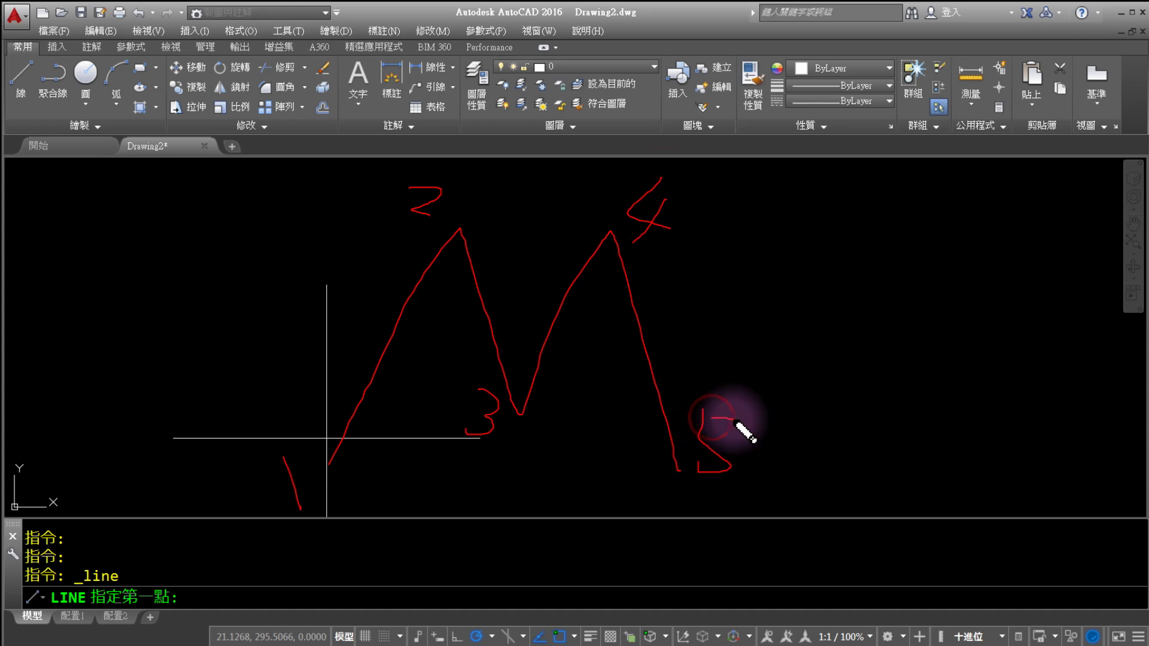
Draw the M through five points, lower left, two peaks, a valley and bottom right, then end LINE
click(336, 459)
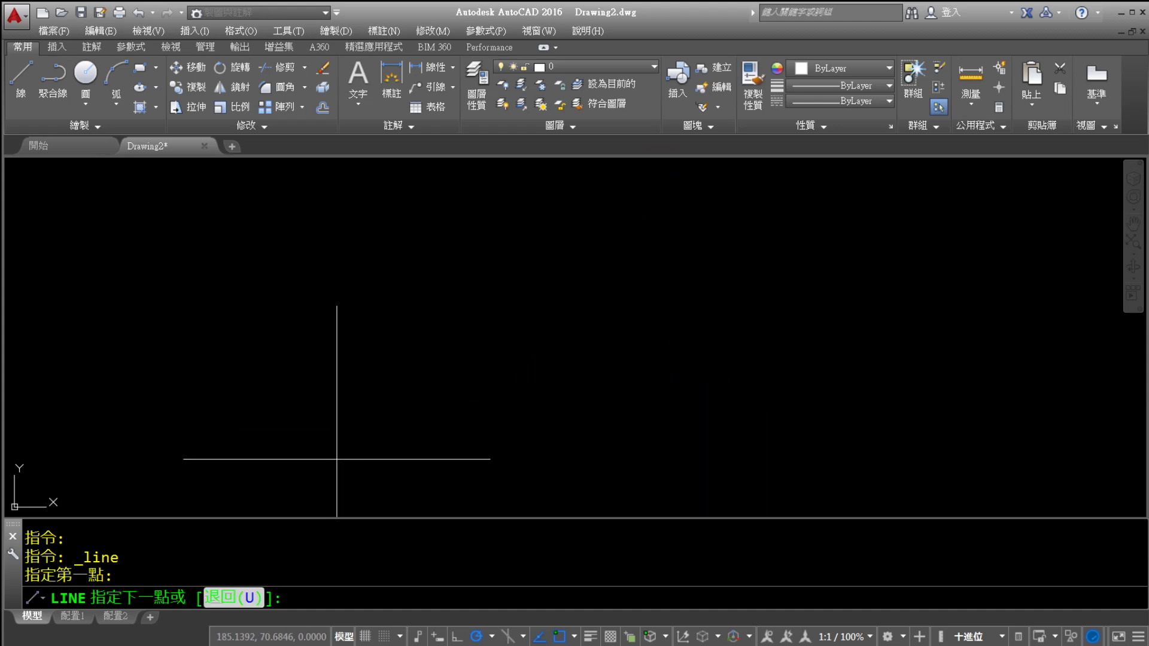
click(465, 212)
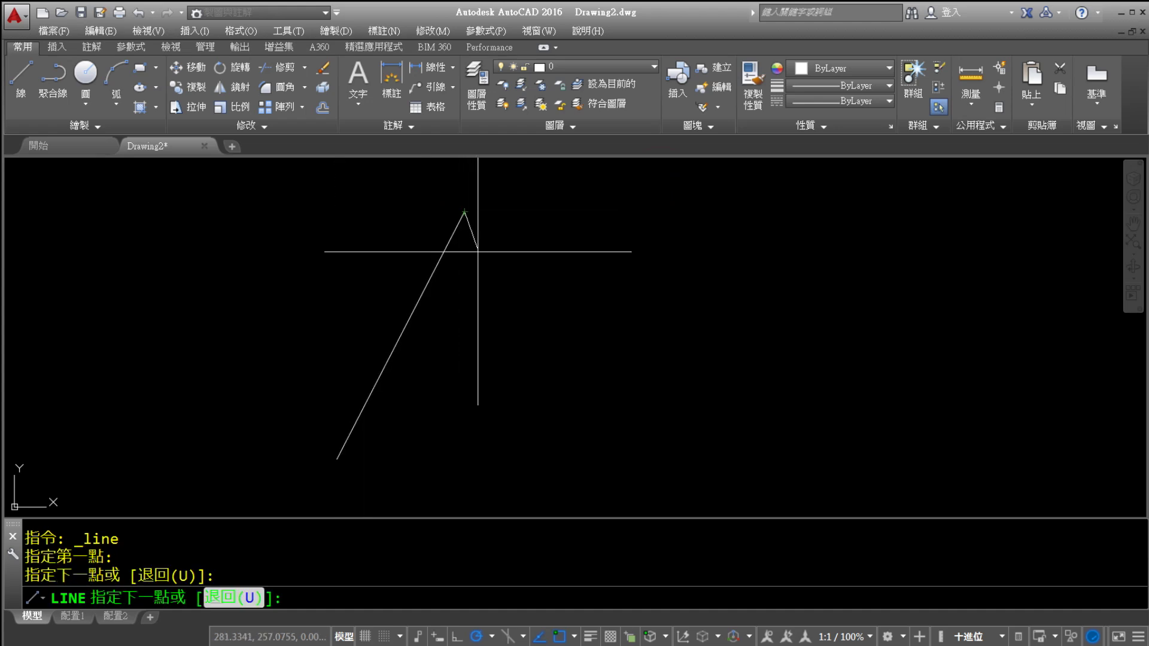
click(510, 417)
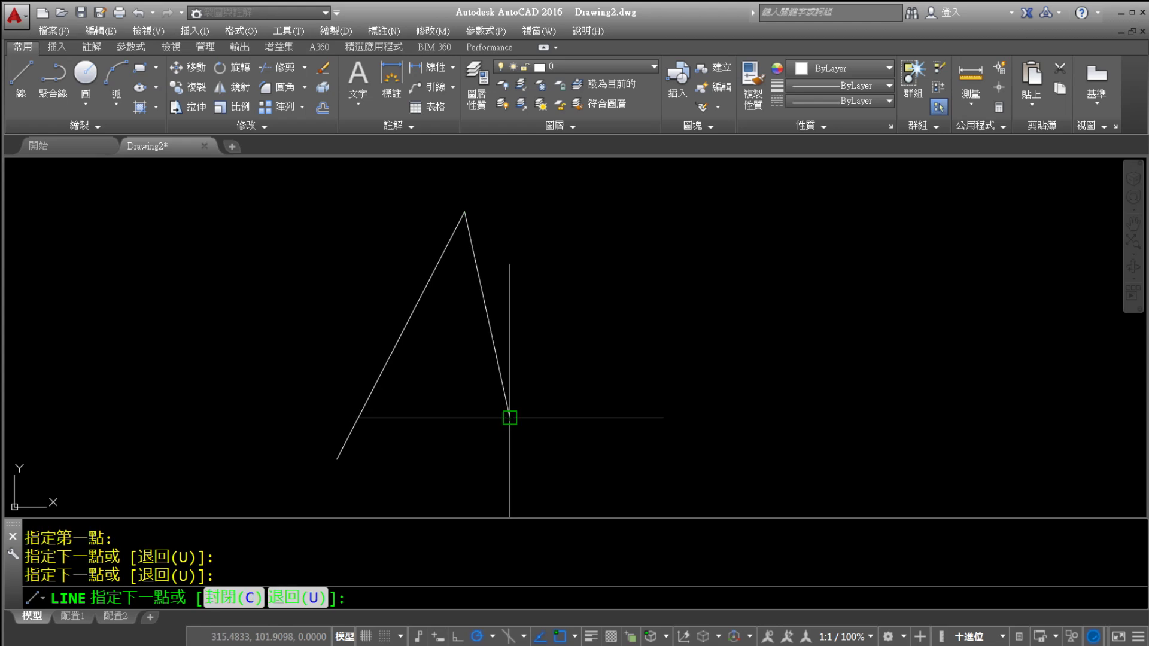
click(584, 210)
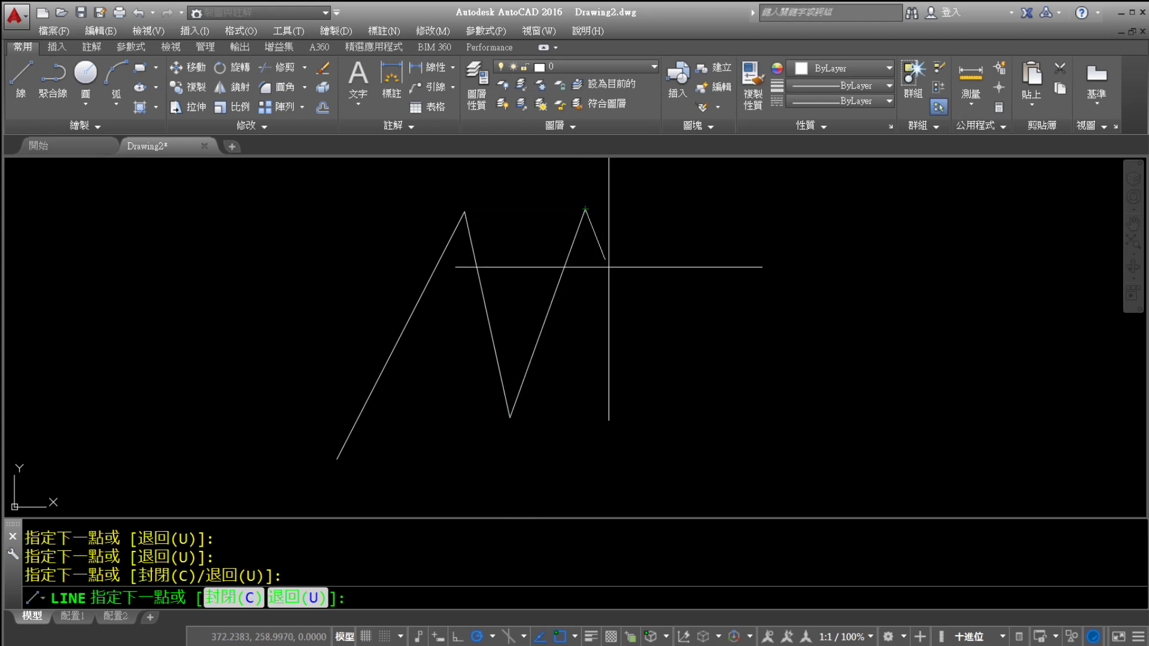
click(642, 482)
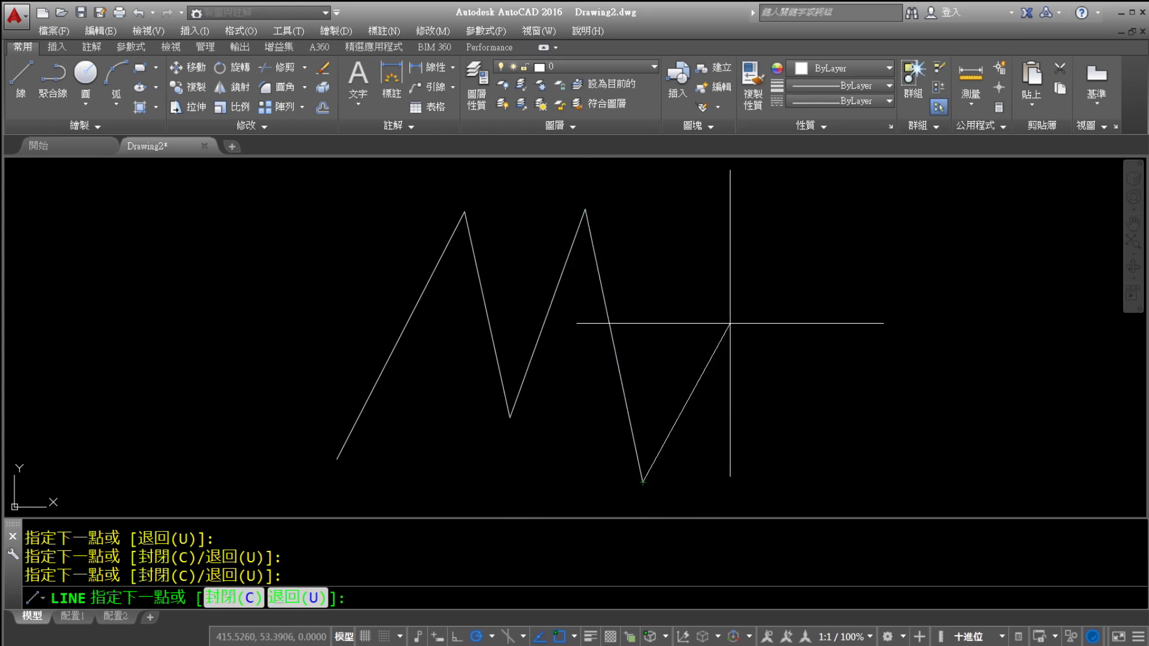
key(Escape)
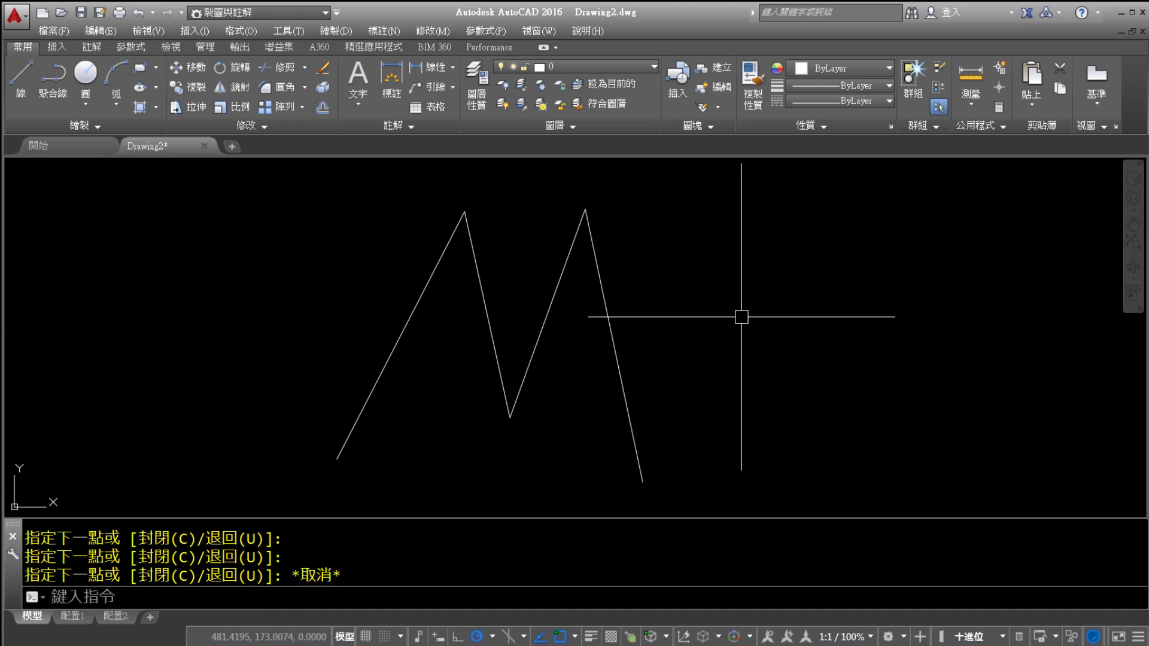
middle_drag(738, 318, 759, 305)
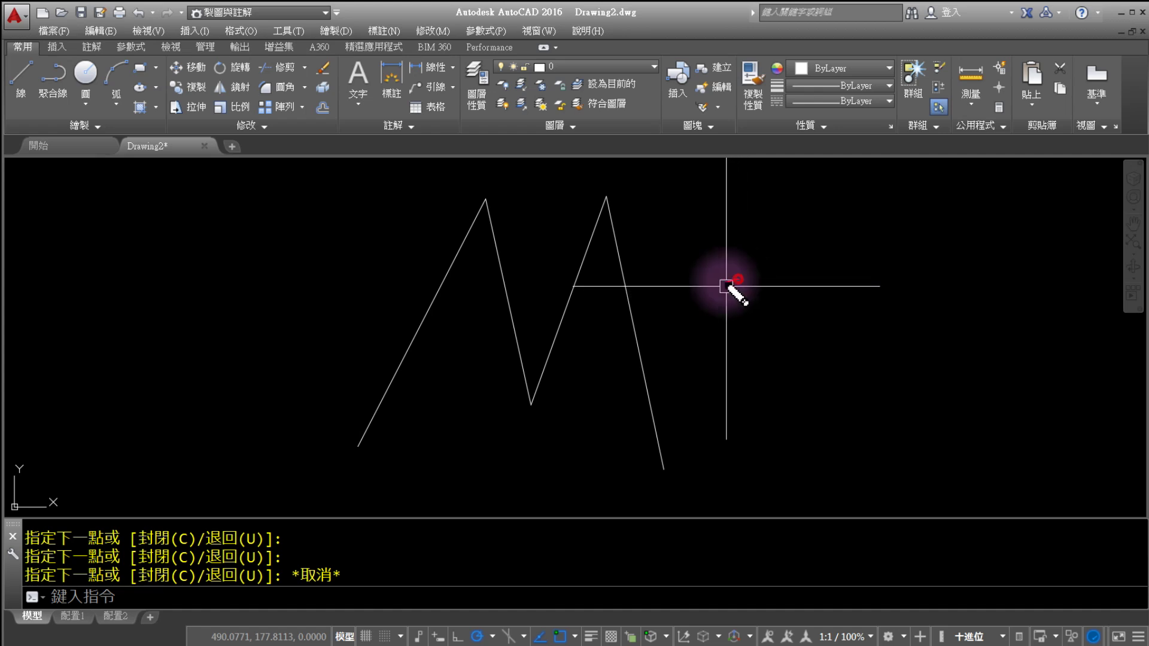
mouse_move(739, 279)
mouse_down()
mouse_move(428, 246)
mouse_move(326, 108)
mouse_move(321, 160)
mouse_move(326, 87)
mouse_move(340, 79)
mouse_move(326, 56)
mouse_move(316, 84)
mouse_move(341, 72)
mouse_move(314, 62)
mouse_up()
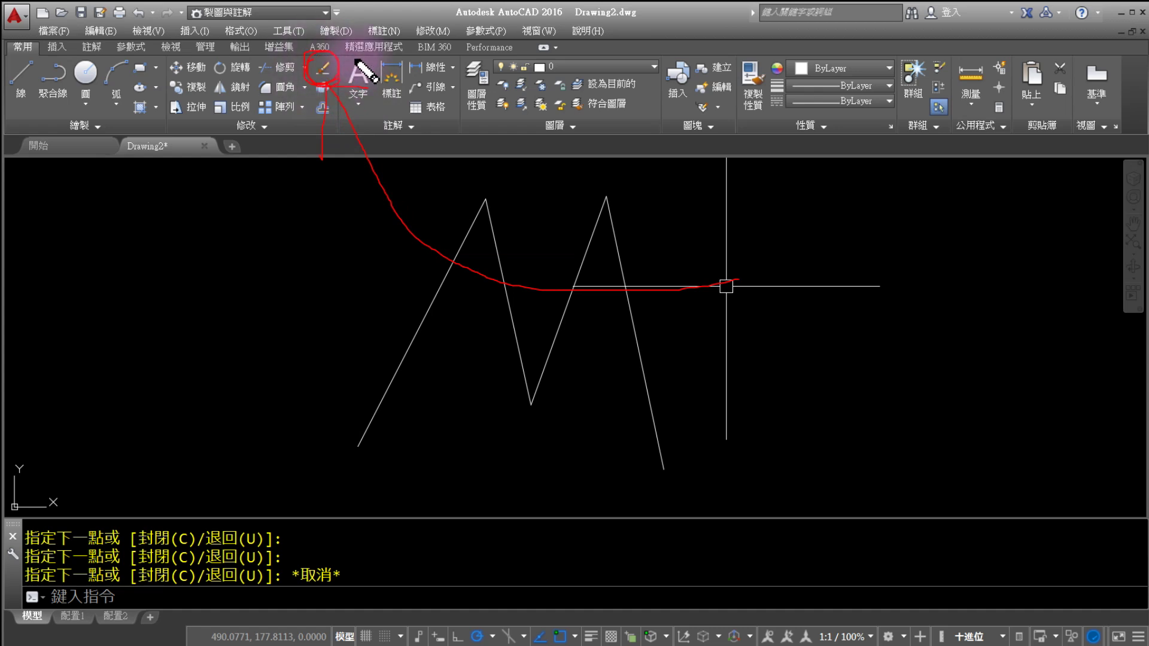
key(Escape)
click(324, 70)
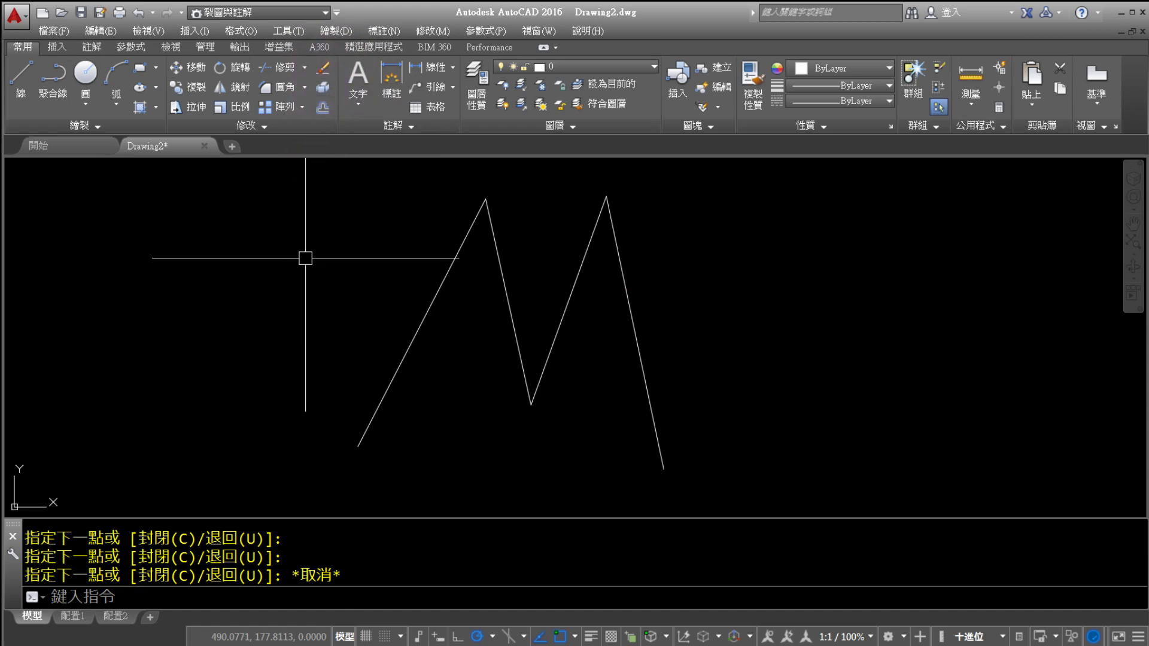
Start the Erase command
click(323, 70)
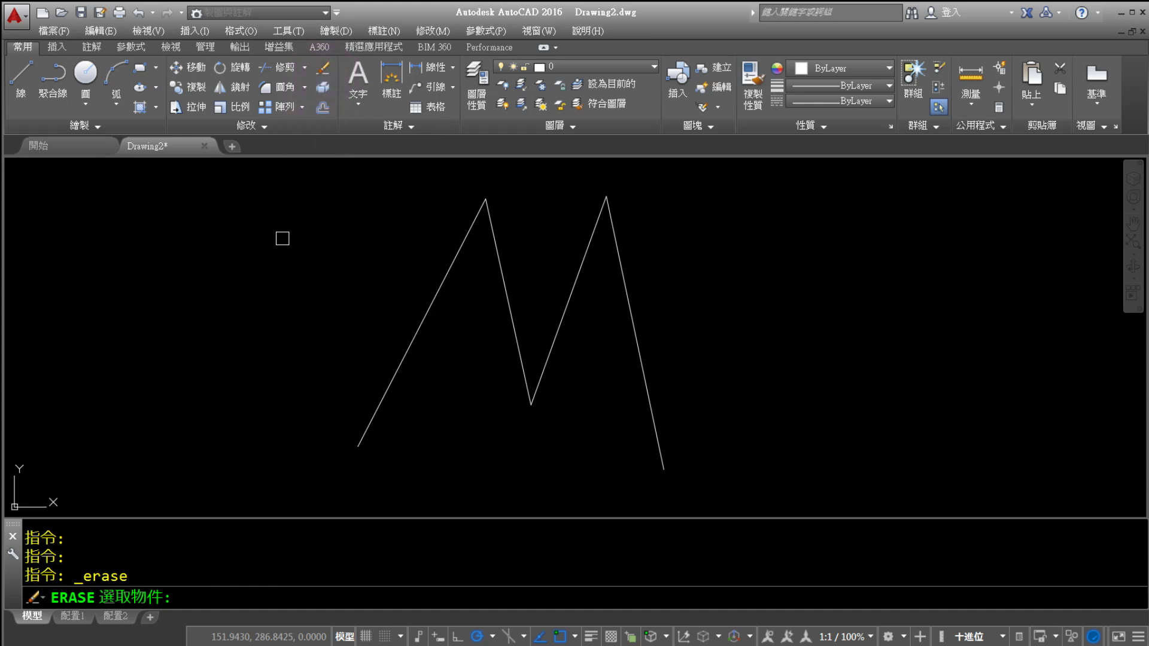
drag(274, 358, 280, 357)
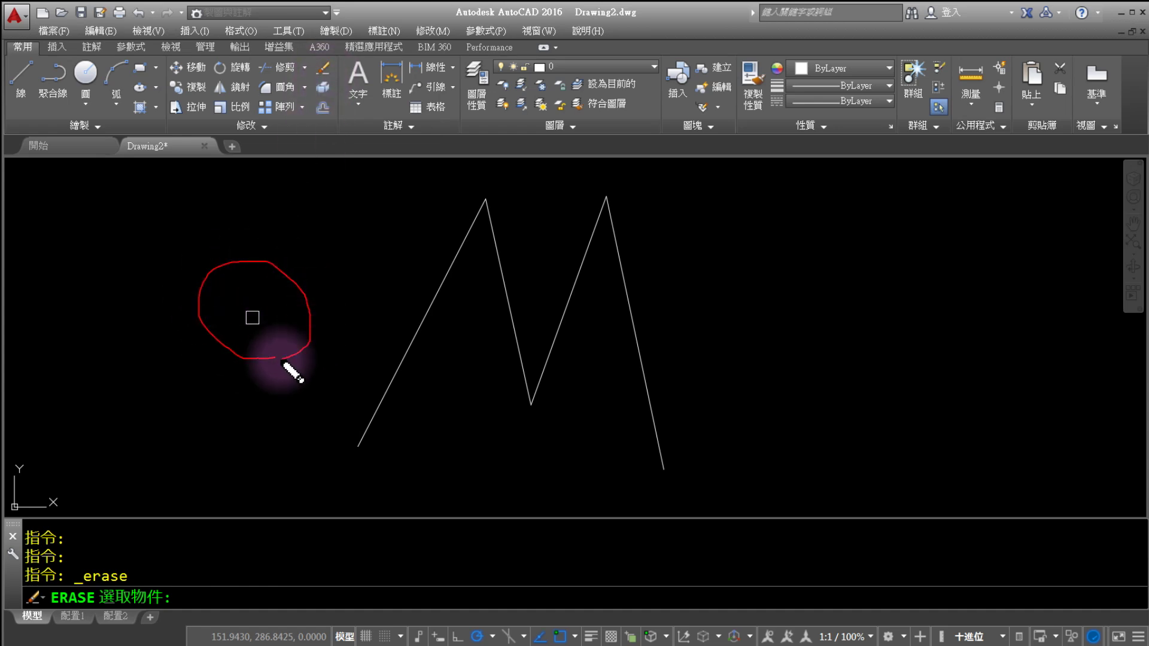
drag(117, 619, 123, 622)
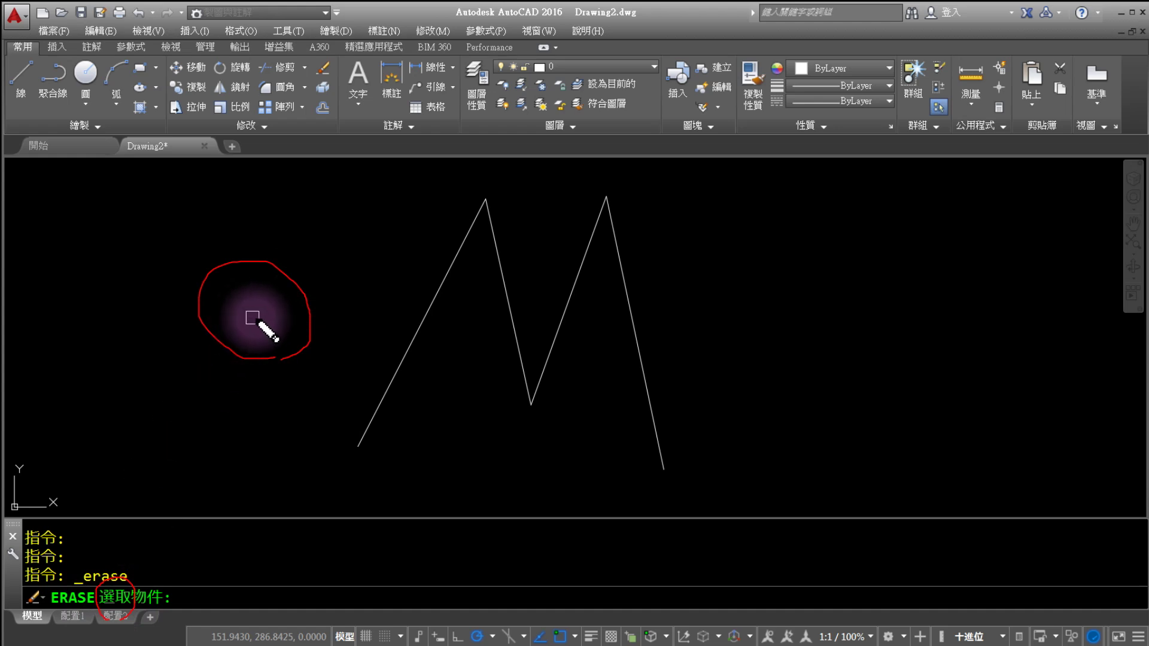
mouse_move(88, 613)
mouse_down()
mouse_move(51, 581)
mouse_move(99, 614)
mouse_move(197, 606)
mouse_up()
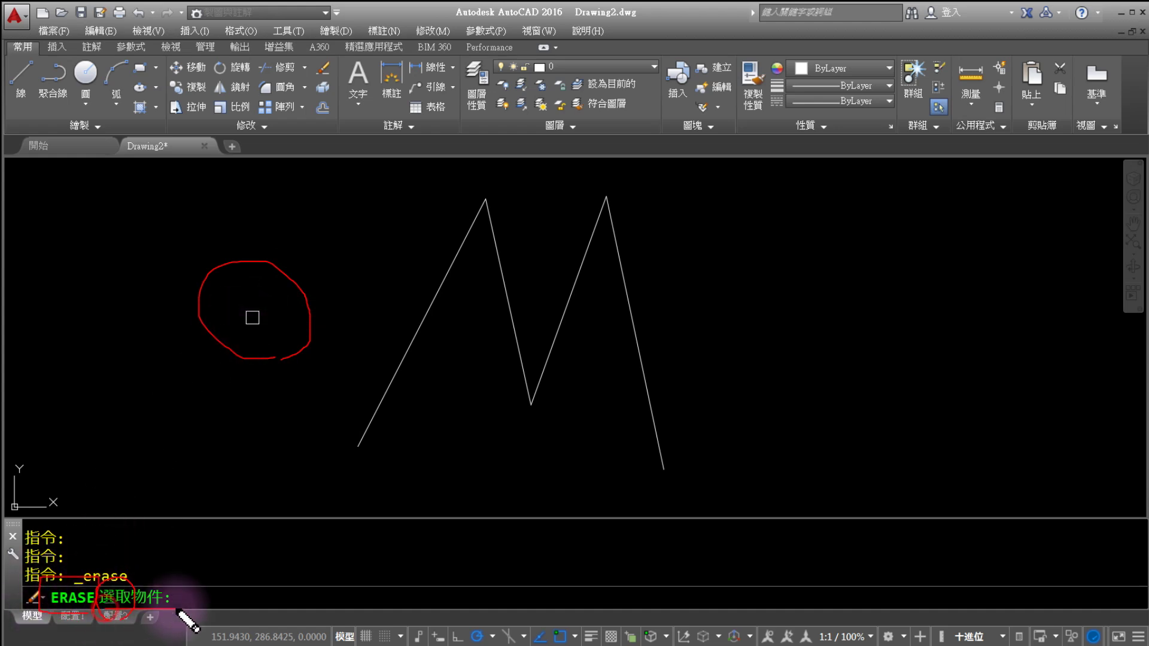
key(Escape)
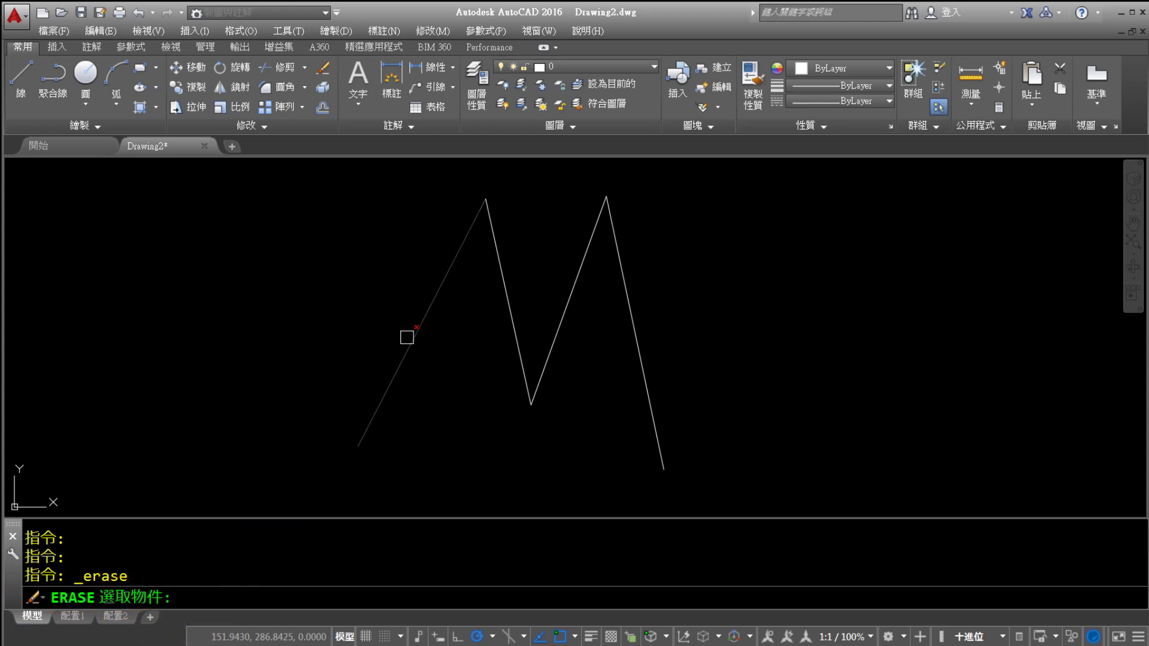
Select the M with two picks, a crossing and a window, then erase it
click(407, 337)
click(506, 307)
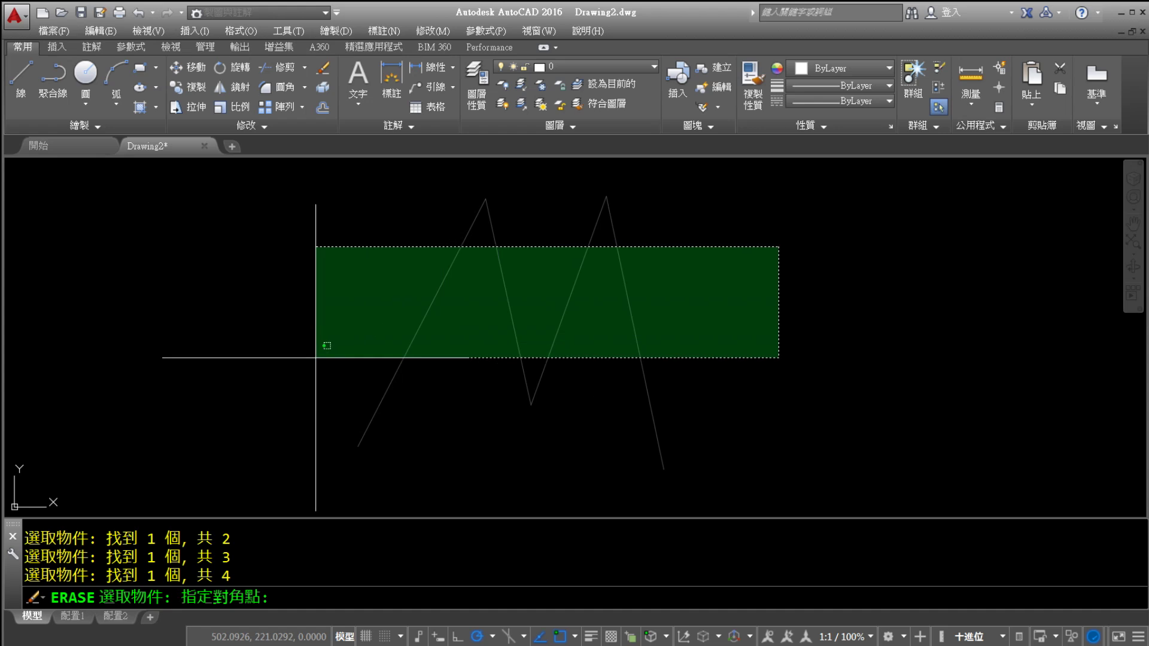
click(315, 357)
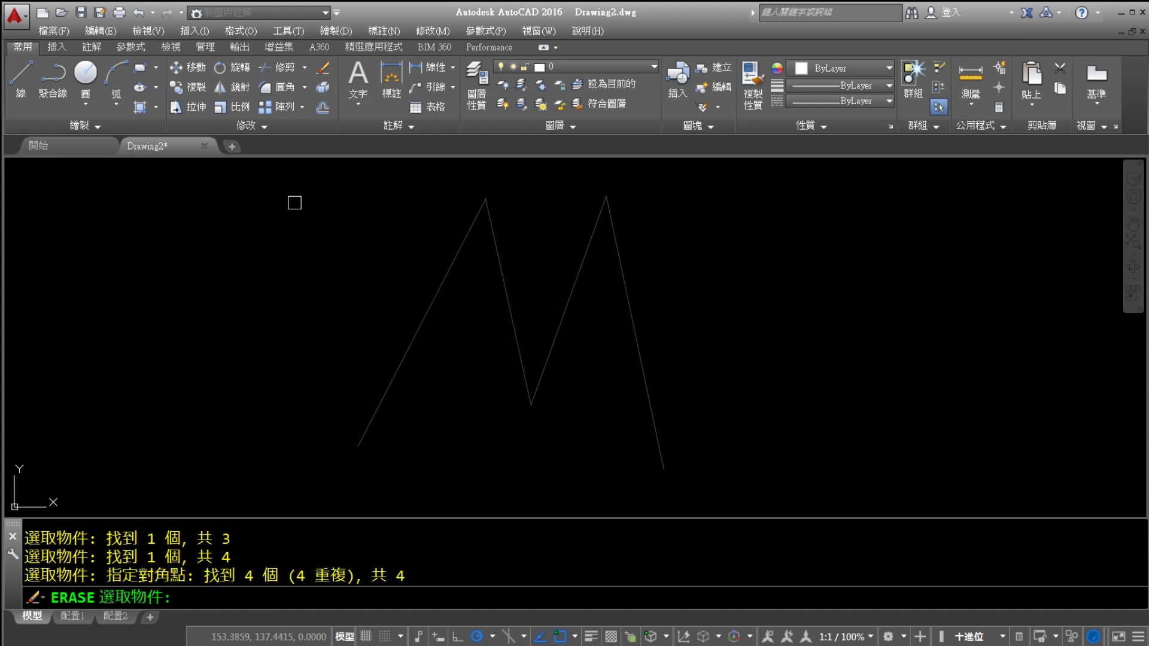
click(286, 171)
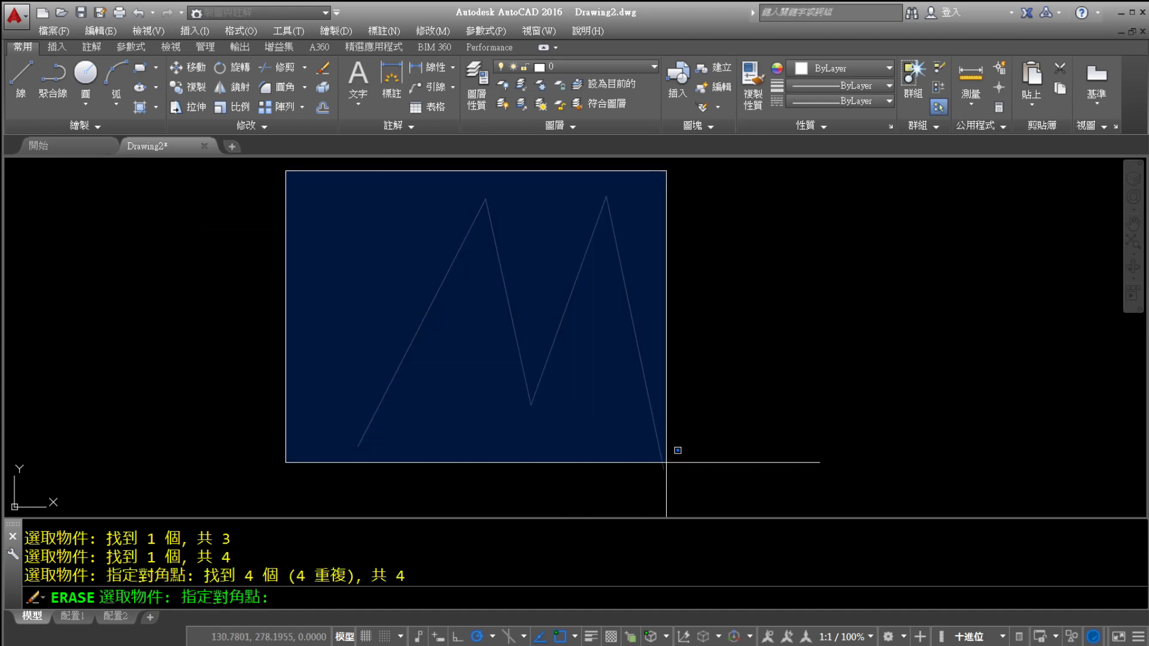
click(740, 494)
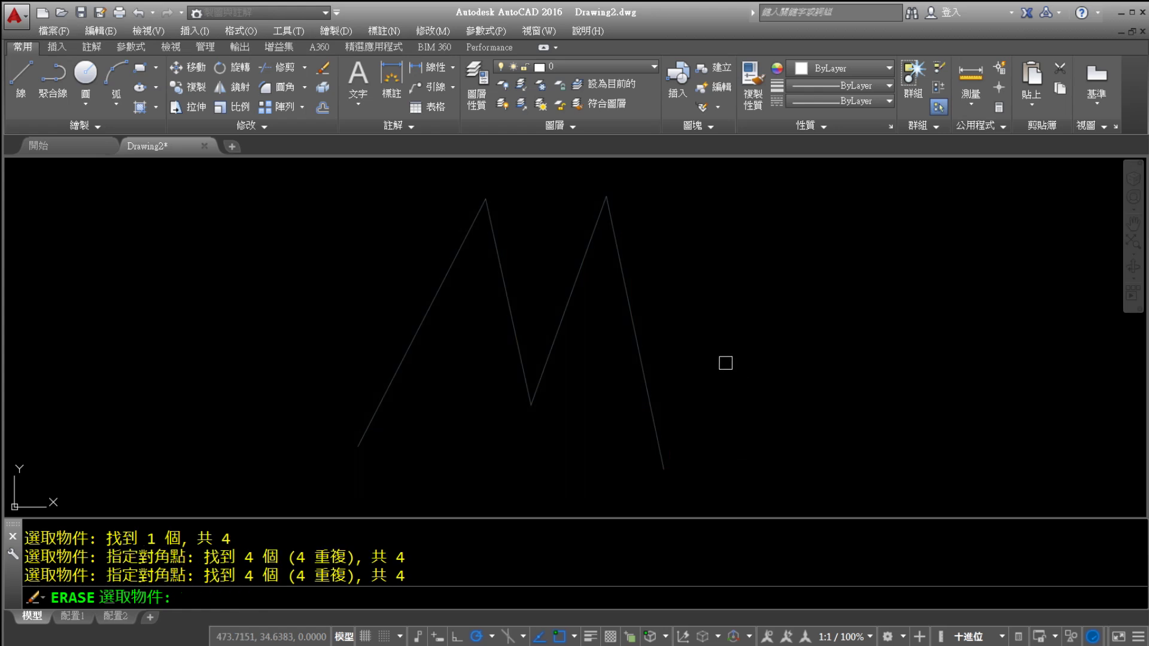
key(Return)
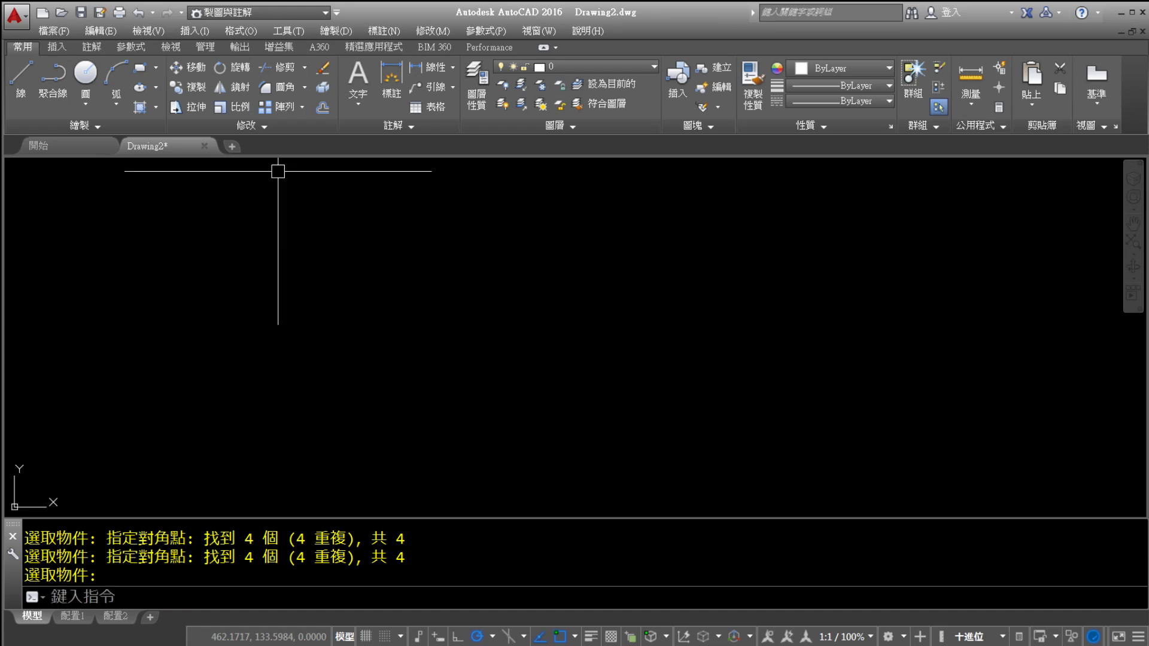
Undo to restore the M, then pick its four lines in a new Erase with a right-to-left crossing window
click(139, 12)
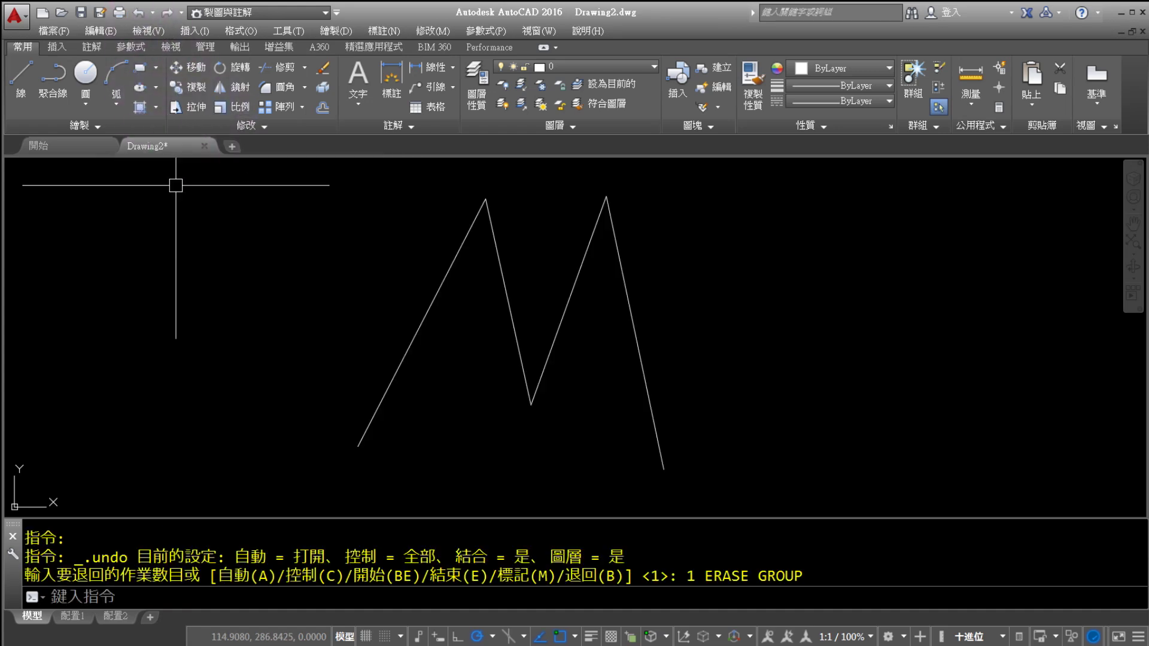
click(322, 68)
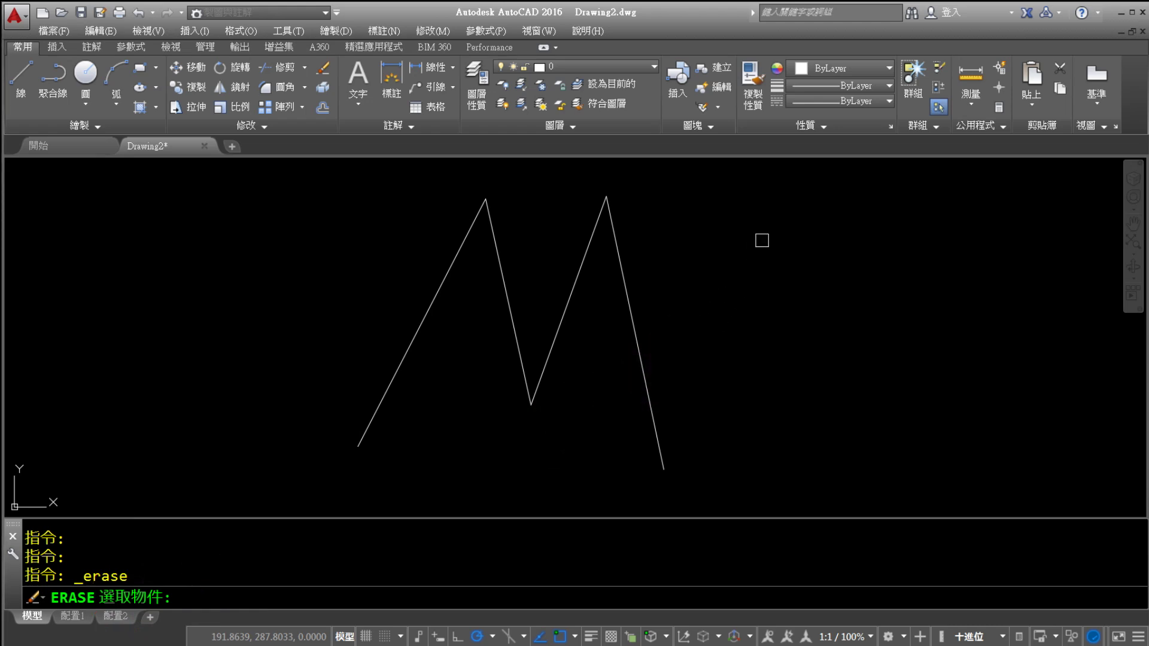
click(766, 240)
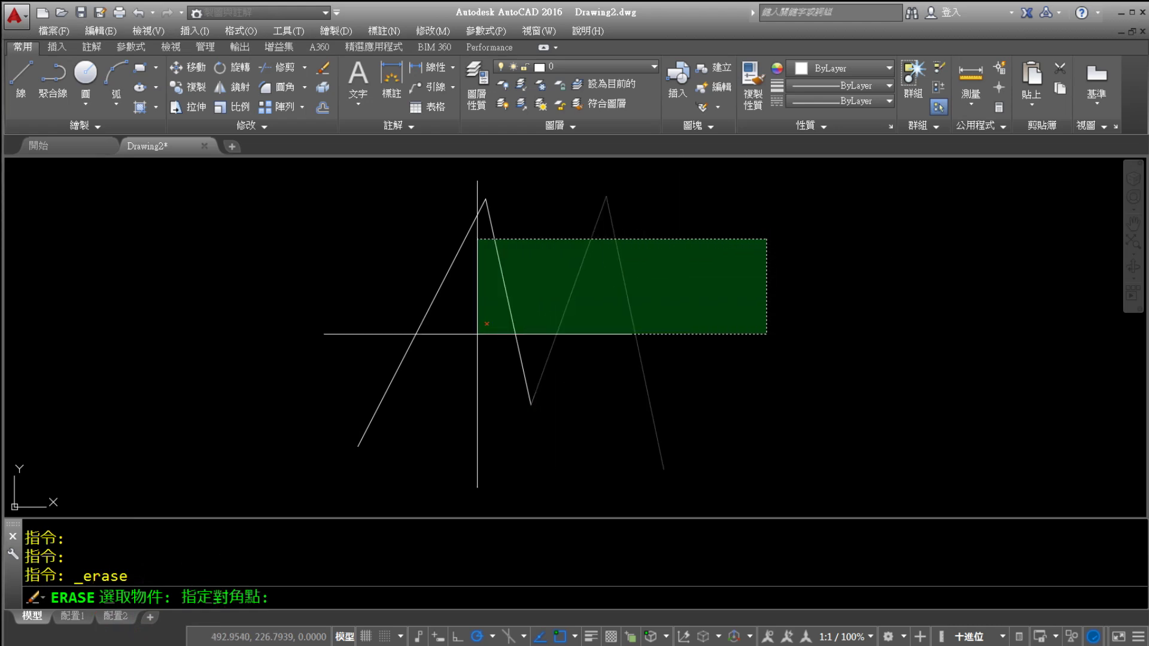
click(319, 359)
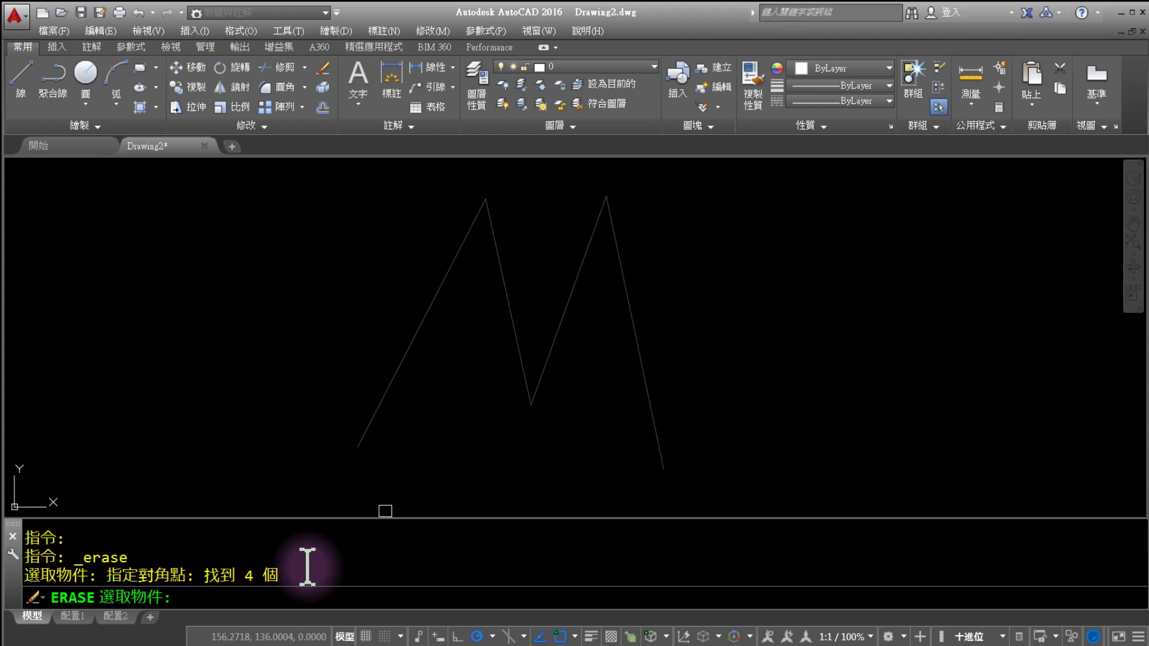
Confirm the erase with Spacebar so the M's four selected lines disappear
mouse_move(314, 556)
mouse_down()
mouse_move(241, 593)
mouse_move(290, 551)
mouse_move(333, 613)
mouse_move(222, 614)
mouse_up()
mouse_move(358, 531)
mouse_down()
mouse_move(398, 530)
mouse_move(376, 569)
mouse_up()
drag(362, 551, 411, 567)
mouse_move(419, 526)
mouse_down()
mouse_move(422, 572)
mouse_move(436, 540)
mouse_move(458, 570)
mouse_up()
drag(462, 554, 513, 537)
mouse_move(503, 545)
mouse_down()
mouse_move(567, 541)
mouse_move(528, 571)
mouse_move(574, 582)
mouse_up()
drag(543, 513, 579, 590)
drag(571, 548, 539, 579)
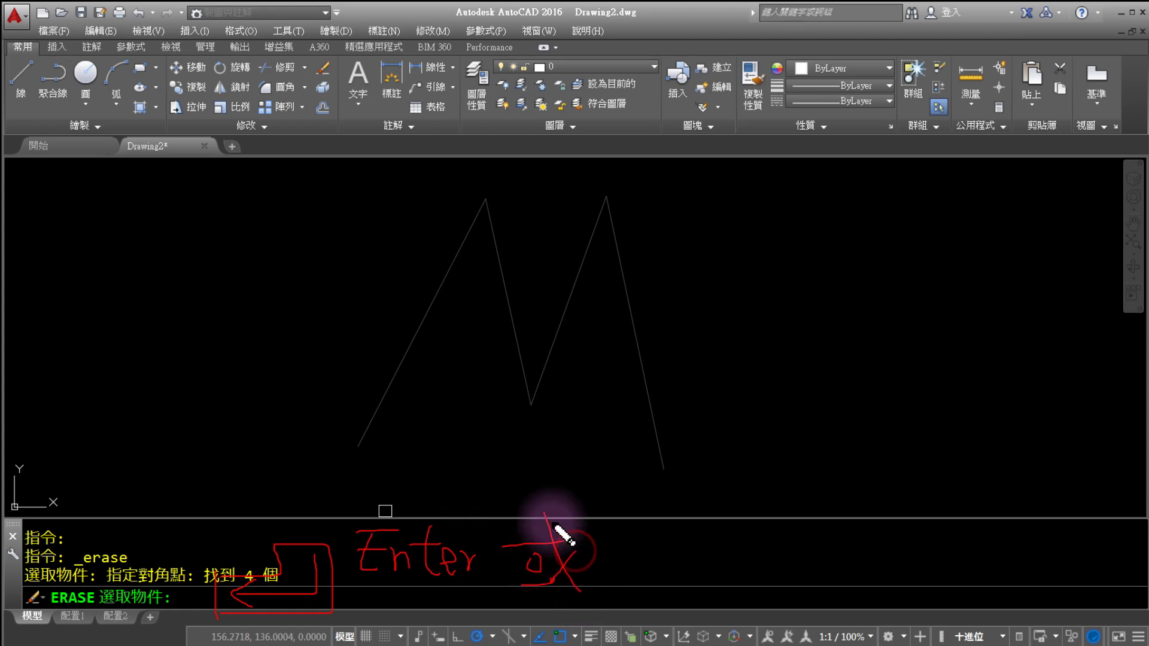
drag(565, 527, 570, 533)
drag(631, 499, 635, 509)
mouse_move(605, 526)
mouse_down()
mouse_move(607, 542)
mouse_move(665, 524)
mouse_up()
mouse_move(626, 537)
mouse_down()
mouse_move(617, 549)
mouse_move(646, 558)
mouse_up()
drag(613, 581, 652, 579)
drag(694, 511, 688, 527)
mouse_move(690, 529)
mouse_down()
mouse_move(727, 575)
mouse_move(721, 552)
mouse_up()
mouse_move(692, 582)
mouse_down()
mouse_move(721, 579)
mouse_move(757, 532)
mouse_move(760, 577)
mouse_move(795, 544)
mouse_move(805, 597)
mouse_up()
mouse_move(772, 525)
mouse_down()
mouse_move(805, 522)
mouse_move(798, 554)
mouse_up()
drag(769, 568, 802, 565)
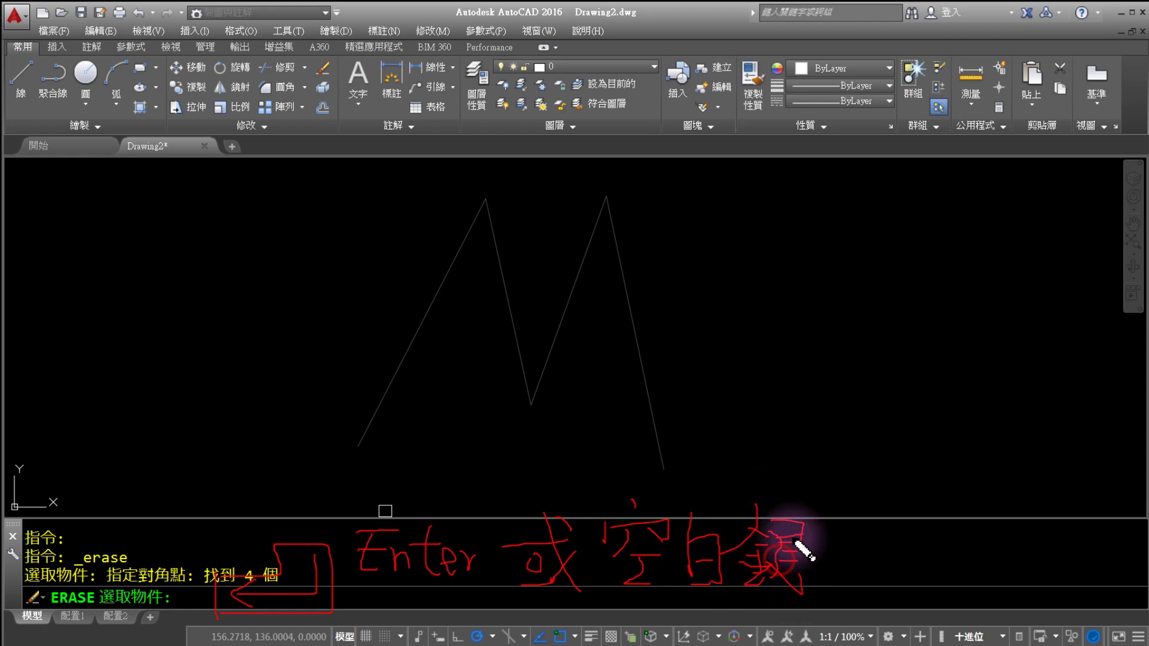
drag(784, 498, 794, 590)
mouse_move(658, 470)
mouse_down()
mouse_move(616, 590)
mouse_move(825, 505)
mouse_move(616, 481)
mouse_up()
key(Escape)
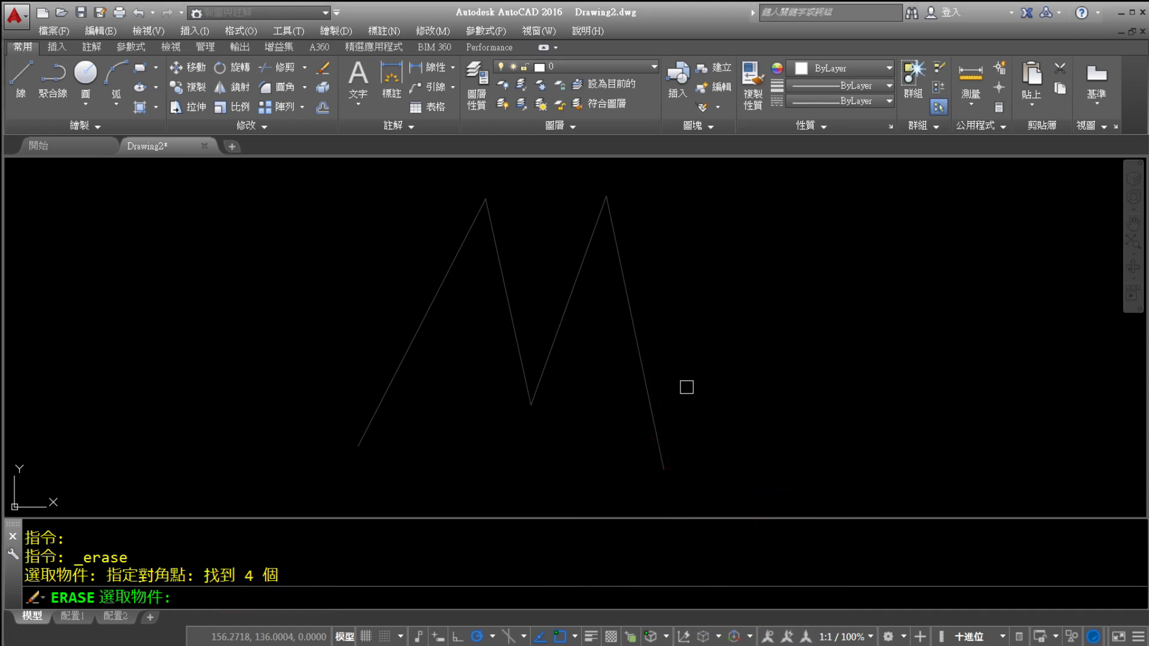
key(space)
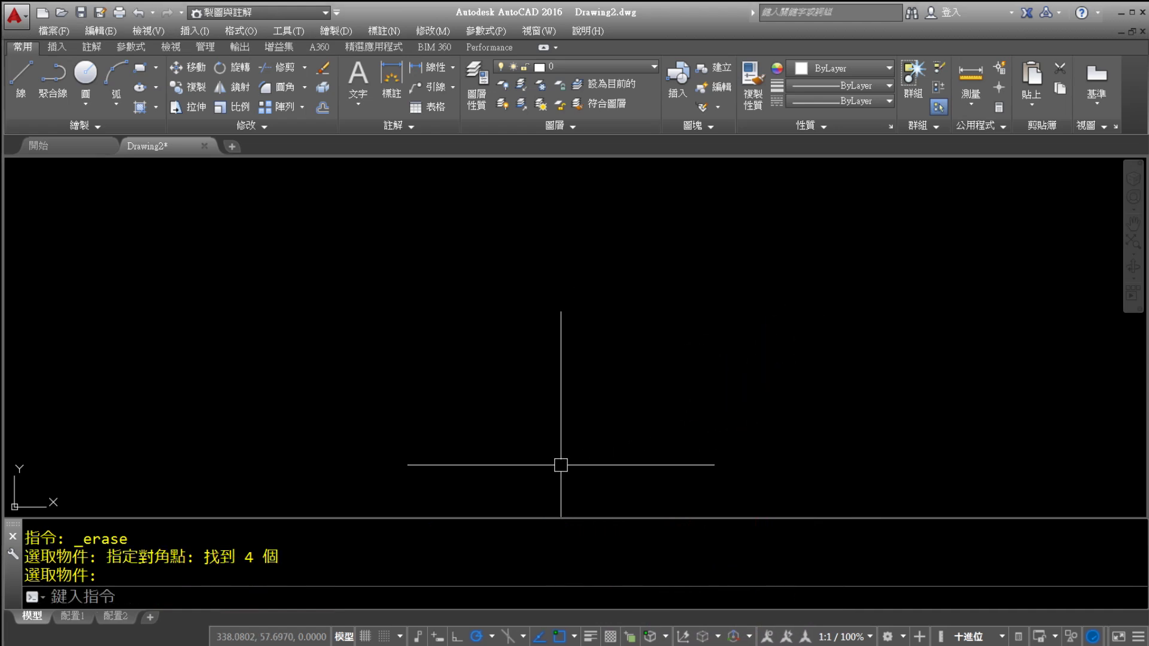